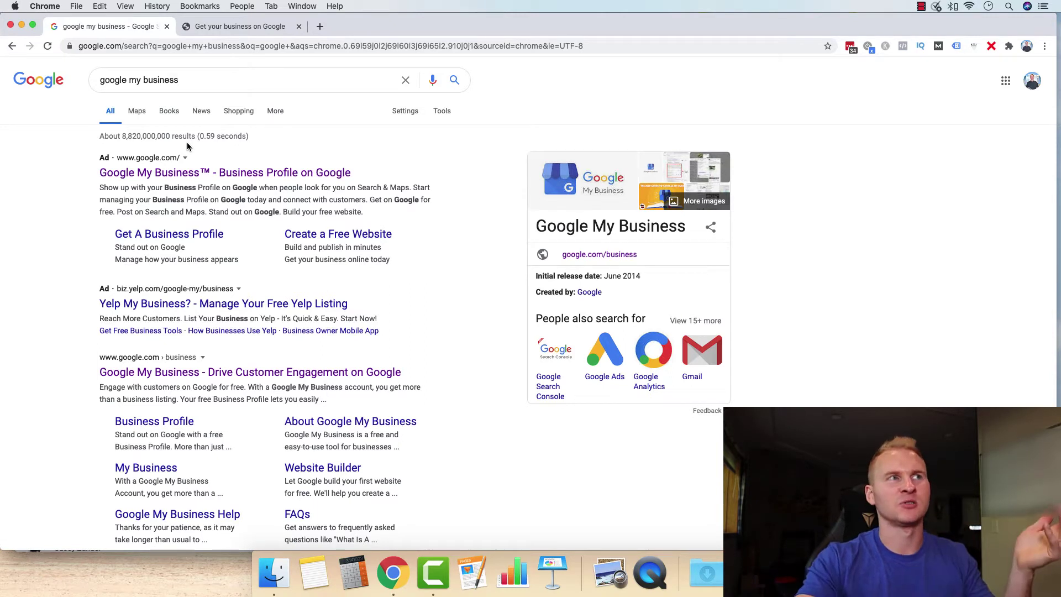
- Open the Google My Business overview result, then go to its 'Get your business on Google' page
click(213, 372)
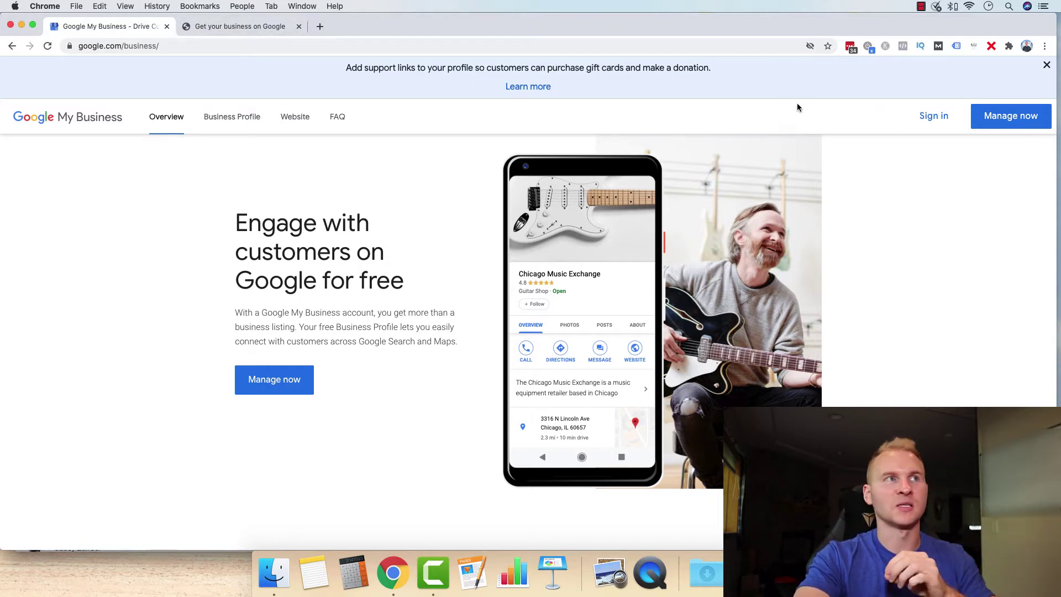
click(199, 28)
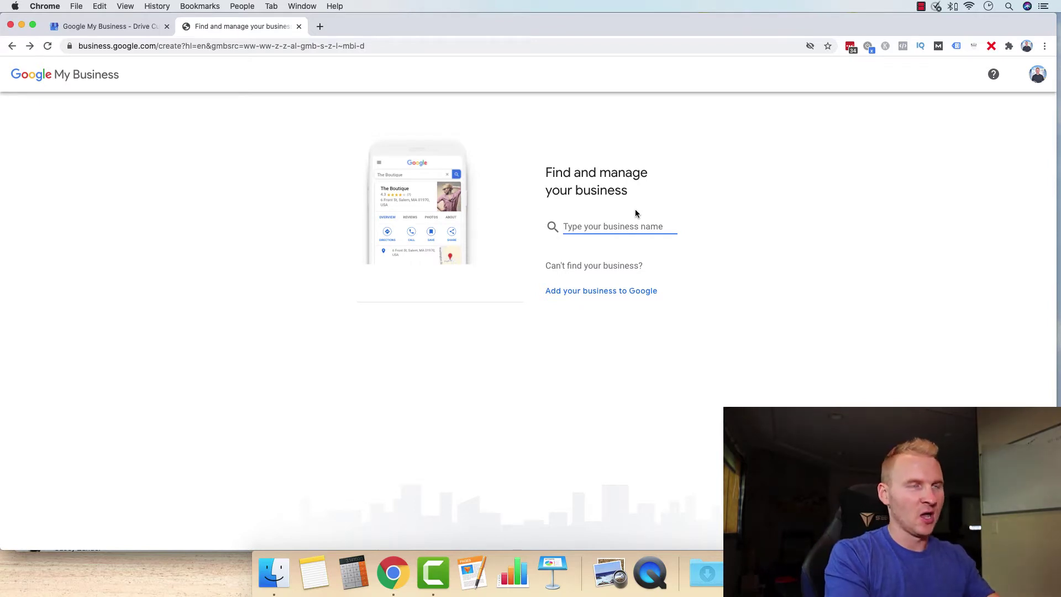
- Create a new business named MJW Landscape Contracting and continue to the business category field
text(MJW Landscape Contracting)
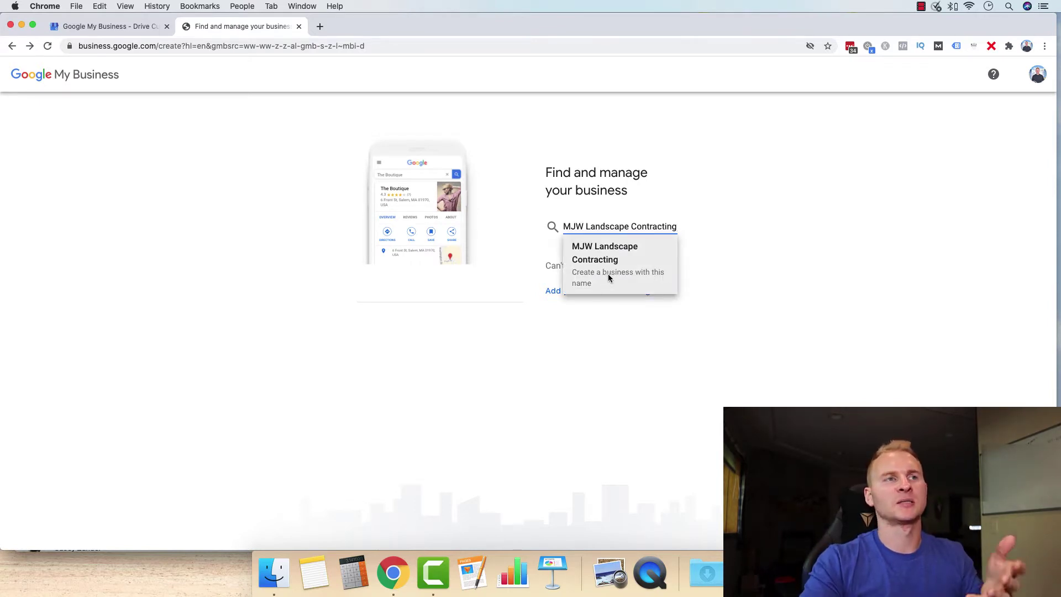
click(608, 275)
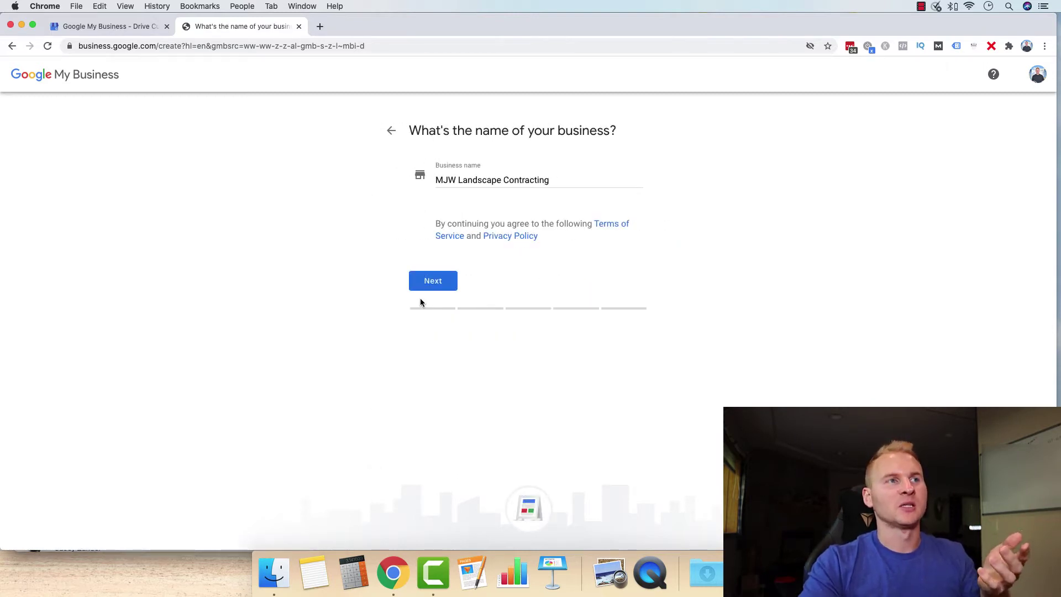
click(431, 285)
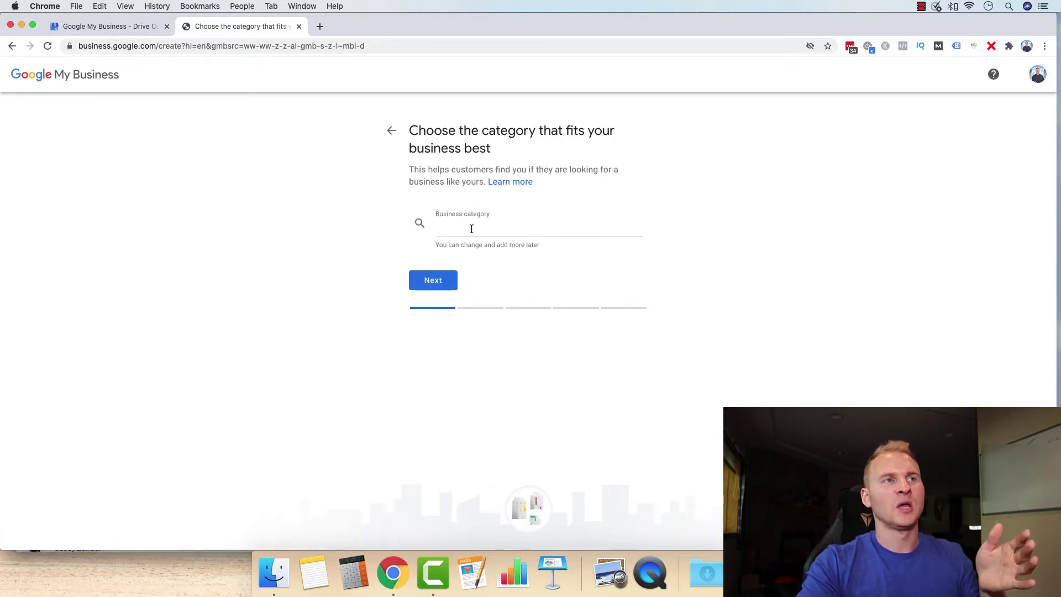
click(469, 226)
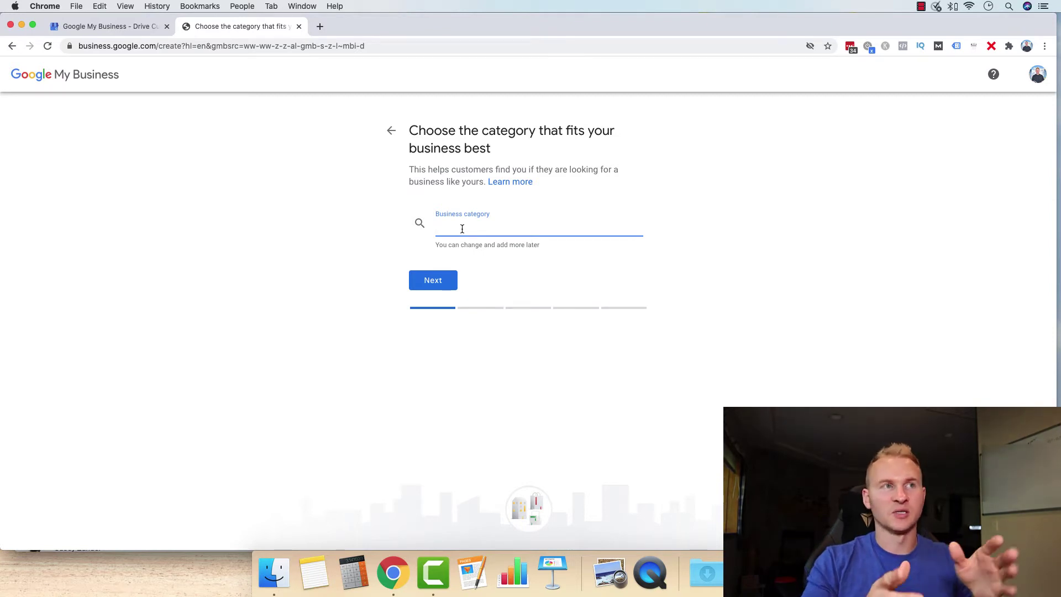
- Try the Landscaper and Lawn care service category suggestions
text(landscaper)
click(470, 242)
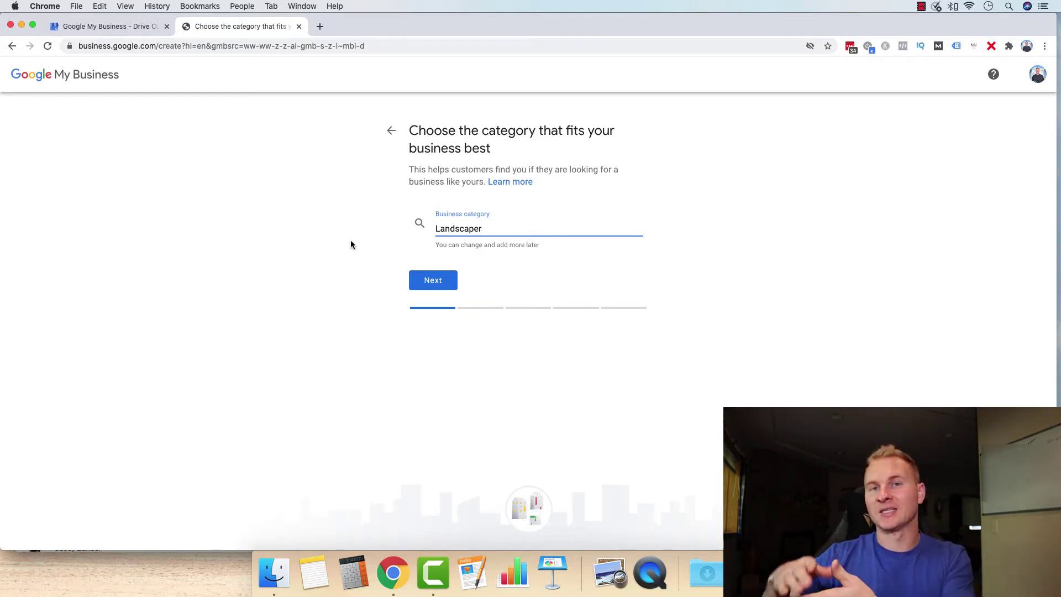
key(super+a)
click(484, 228)
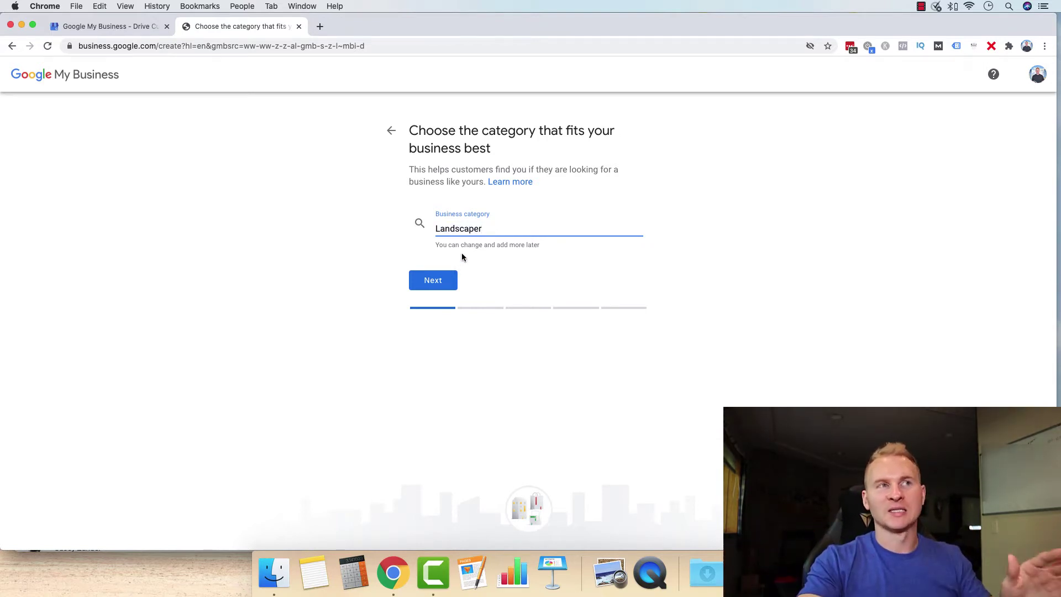
drag(490, 230, 396, 231)
text(lawn c)
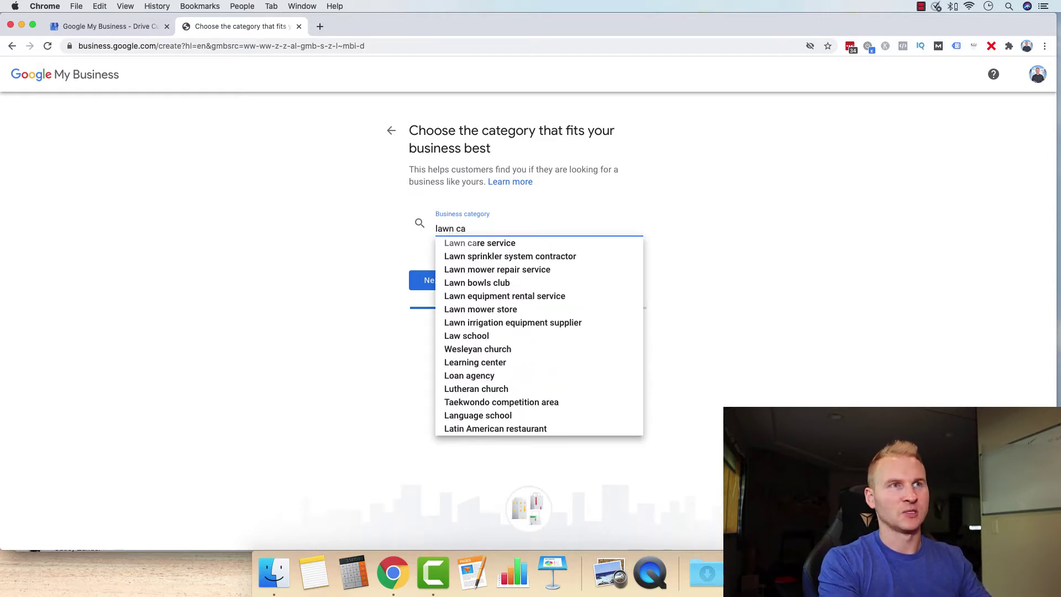
text(a)
key(Down)
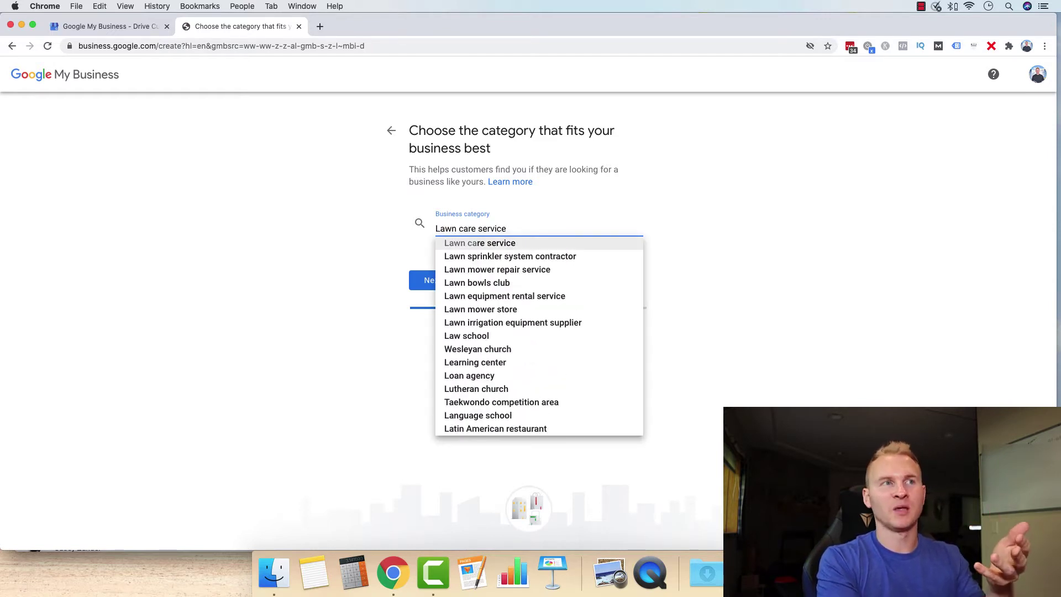
key(Down)
key(Up)
- Browse tree and snow removal suggestions, then settle on Landscaper and continue
key(super+a)
text(tre)
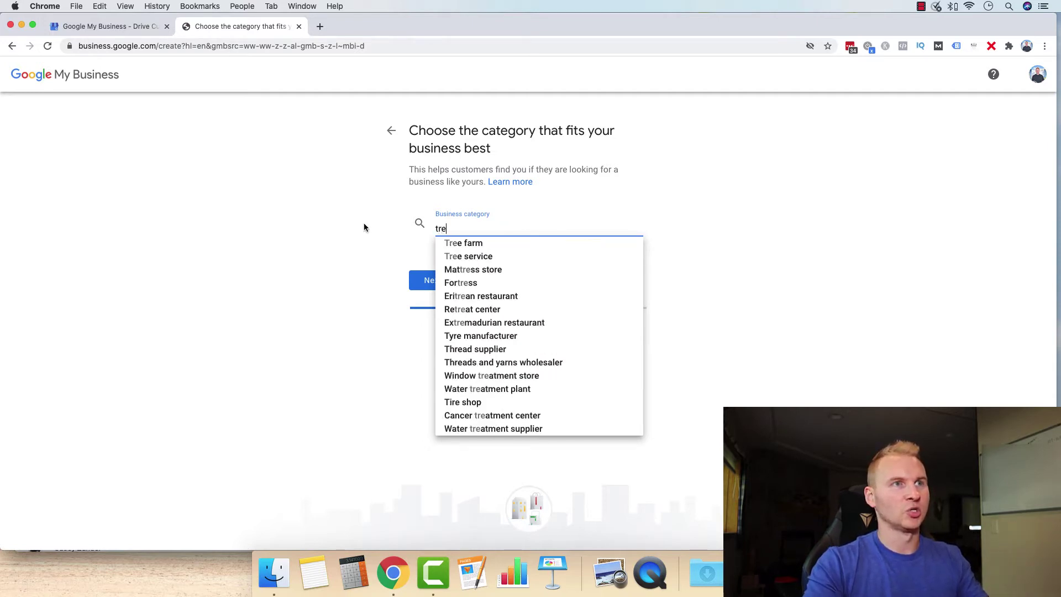
text(e s)
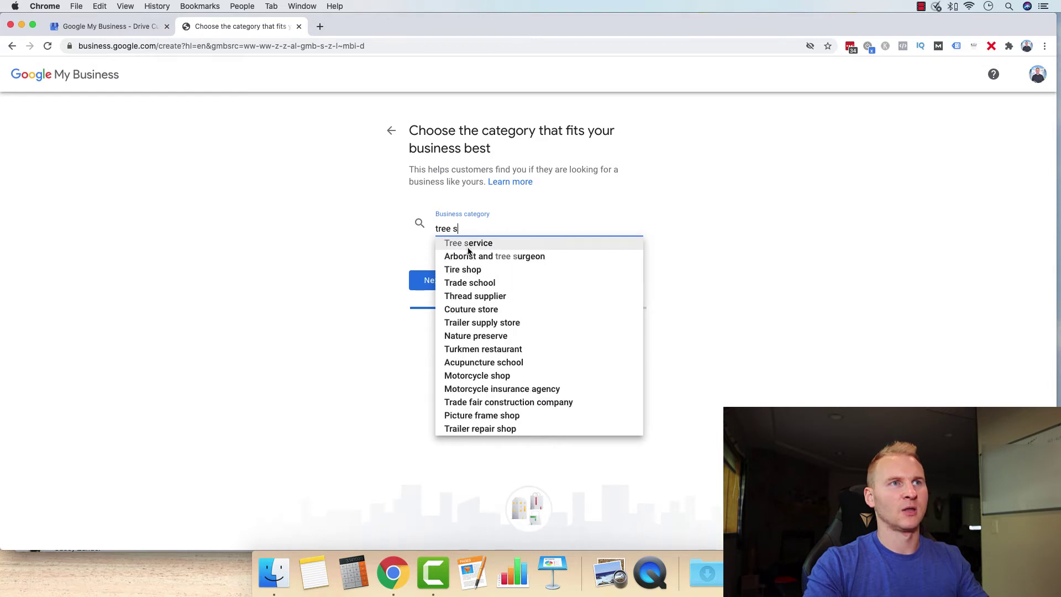
key(super+a)
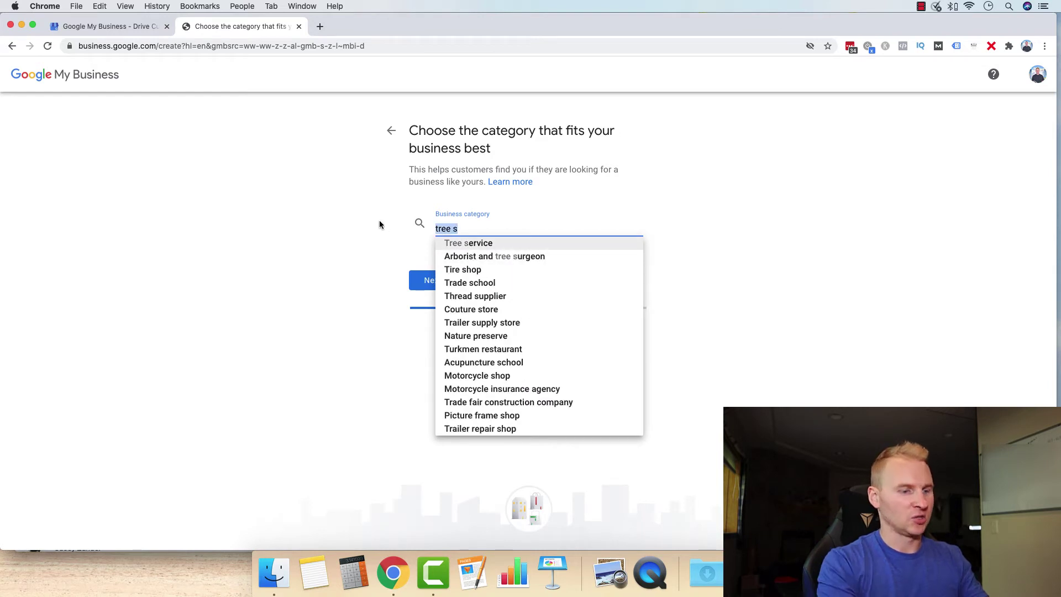
text(snow rmo)
key(BackSpace)
key(BackSpace)
key(BackSpace)
key(BackSpace)
key(BackSpace)
key(BackSpace)
key(BackSpace)
key(BackSpace)
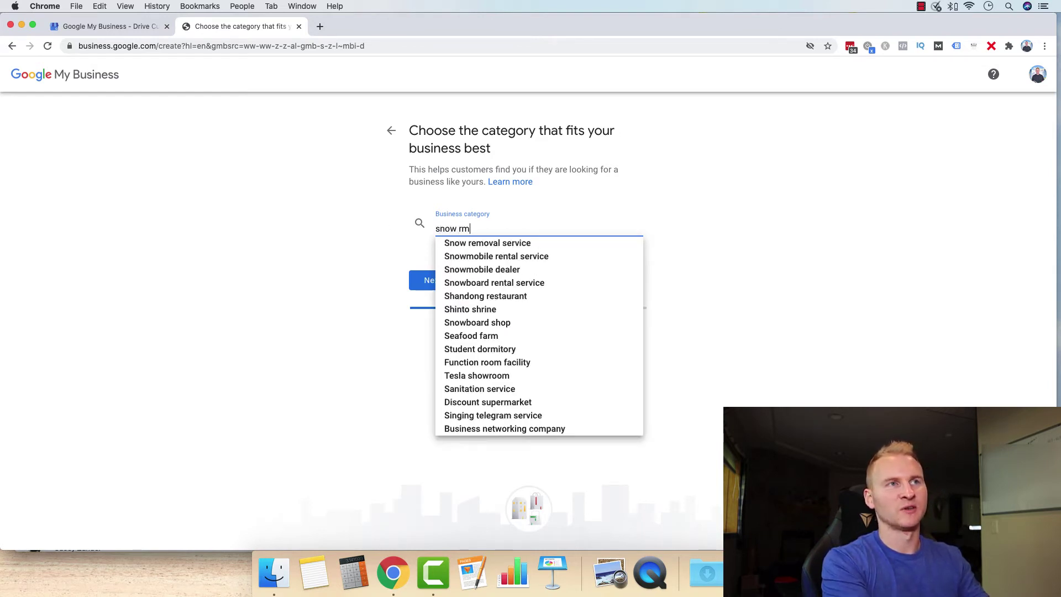
text(landscape)
key(Down)
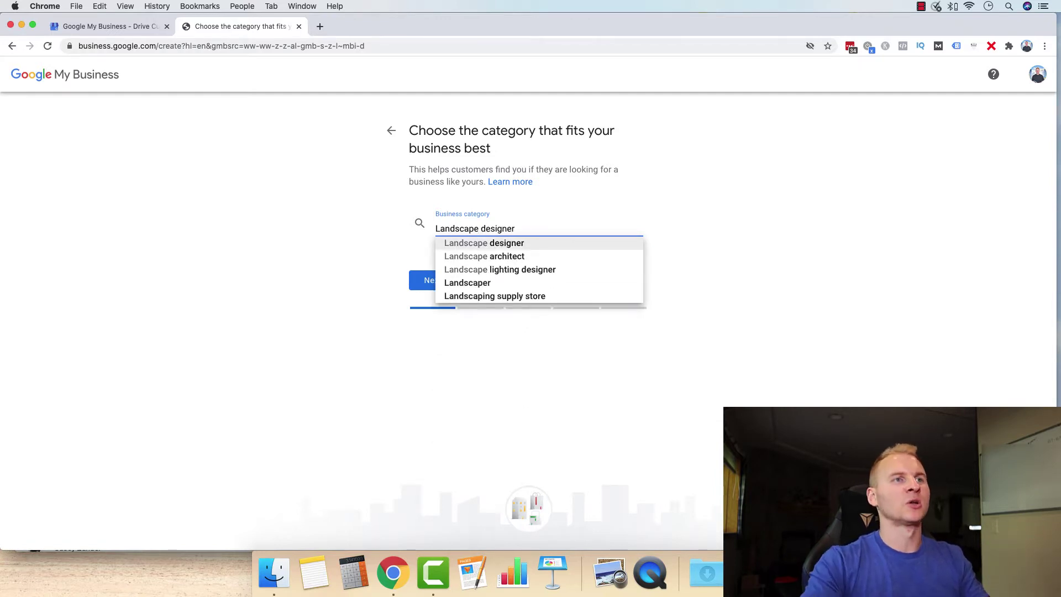
click(467, 282)
click(449, 283)
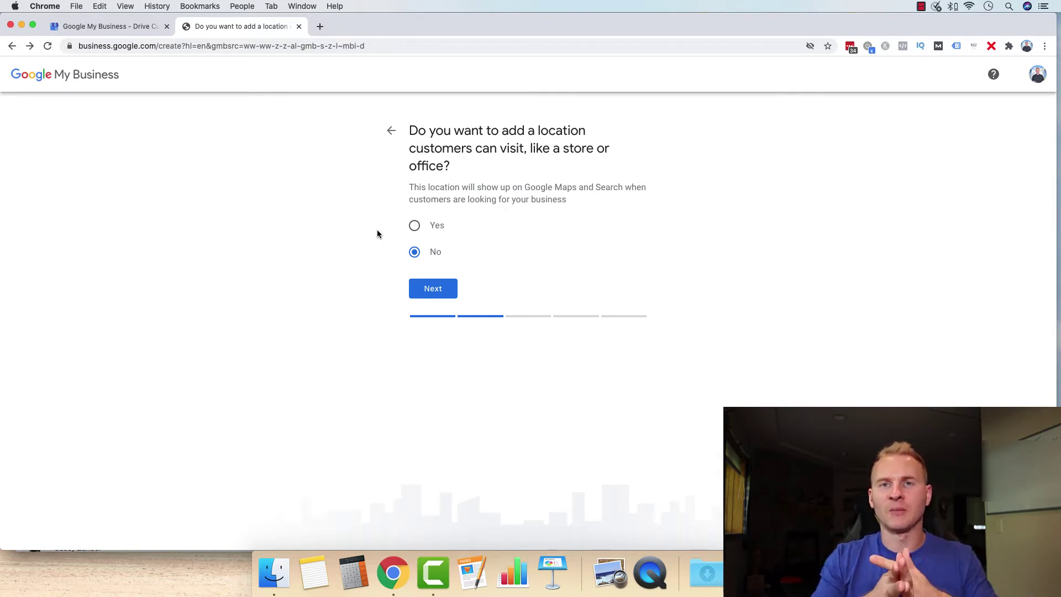
- Choose Yes for having a location customers can visit
click(415, 225)
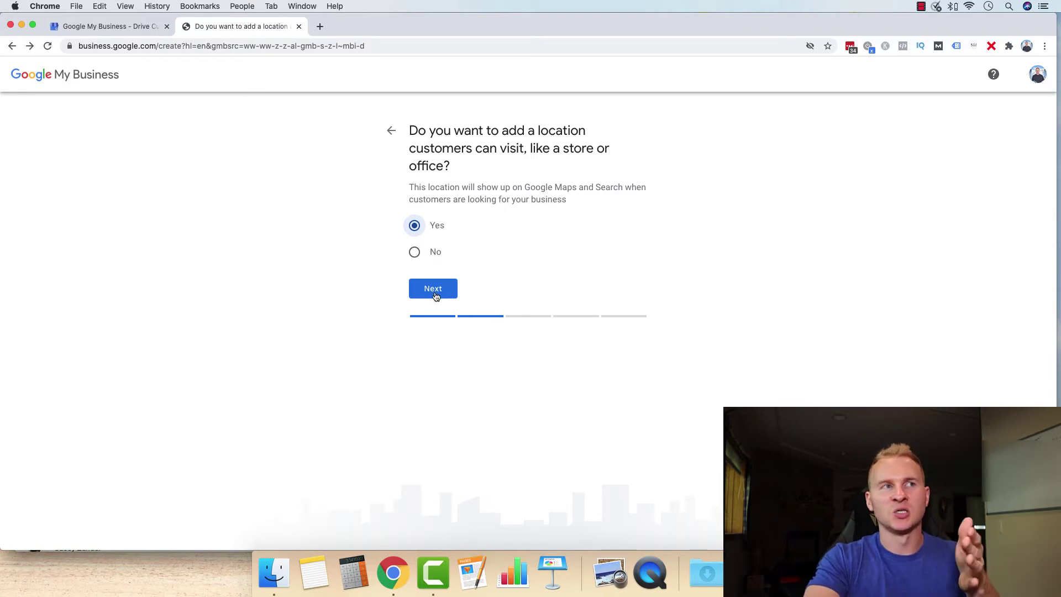
- Switch the visitable-location answer to No and back to Yes, then reach the address step
click(414, 252)
click(433, 287)
click(390, 130)
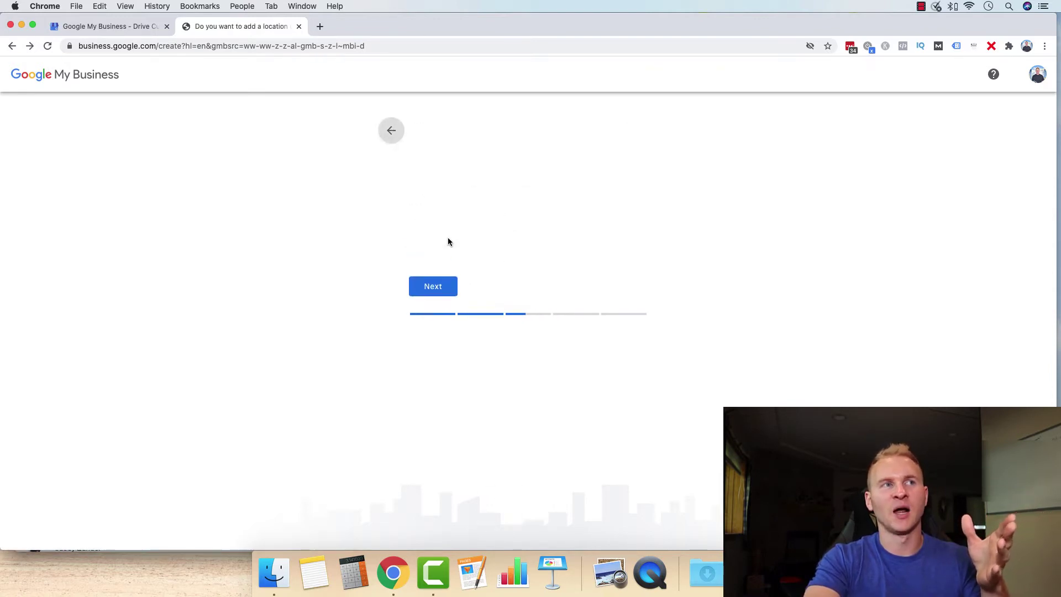
click(415, 226)
click(432, 287)
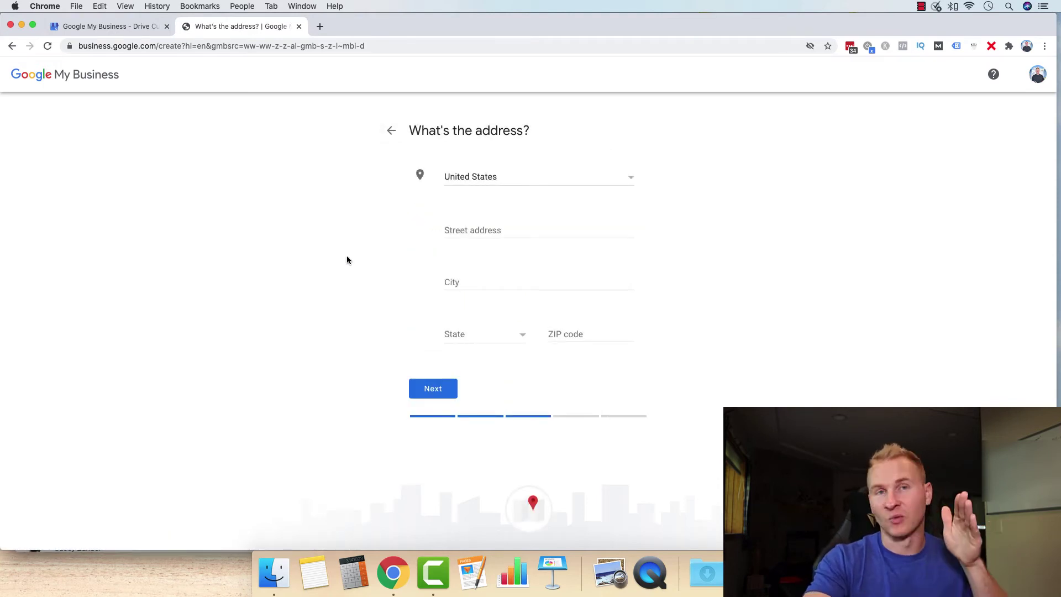
- Enter the business street address in the Street address field
click(500, 231)
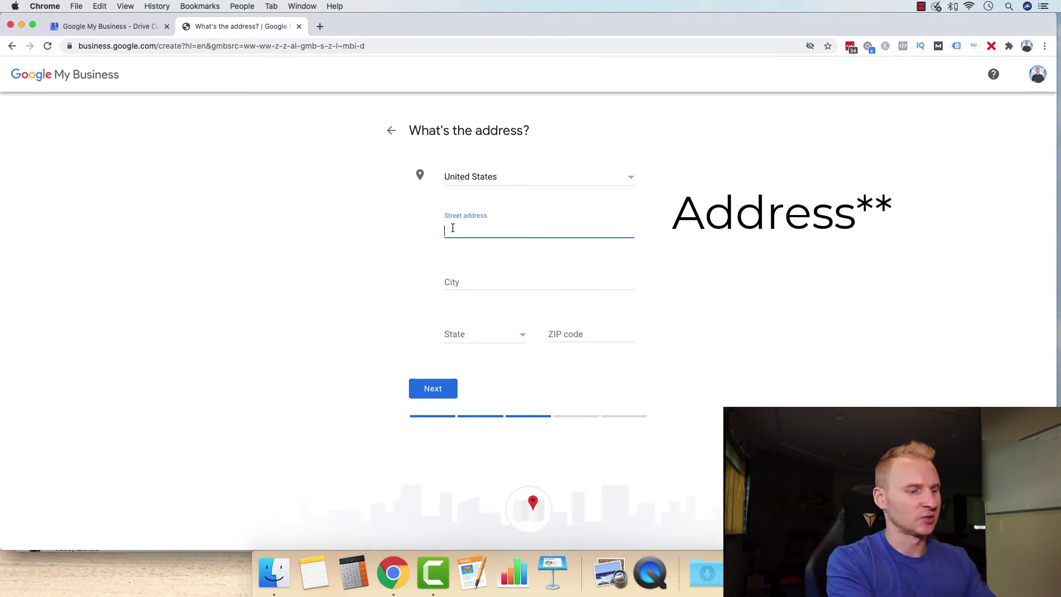
text(123 Ma)
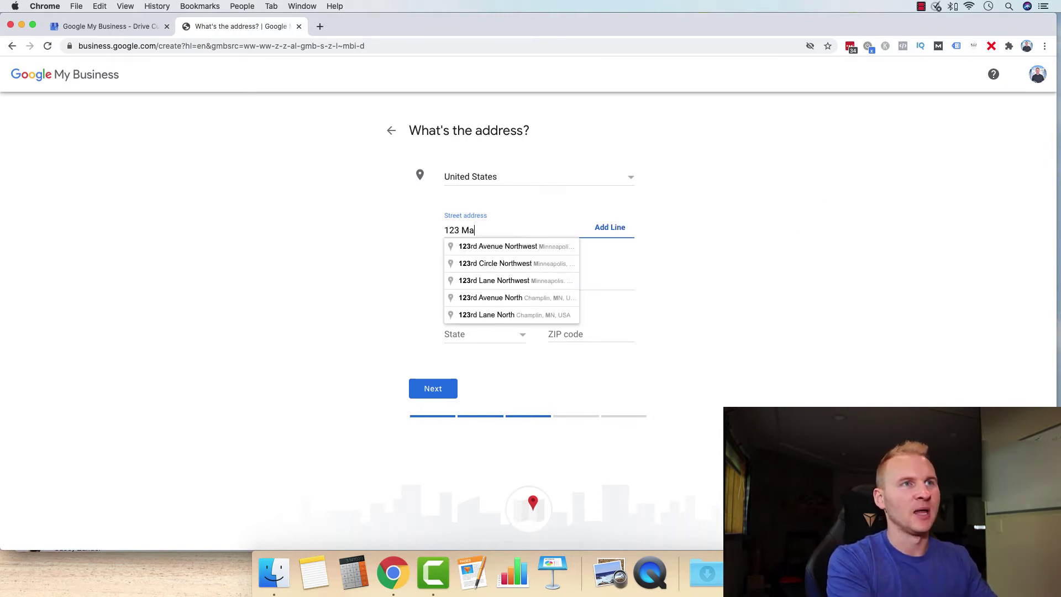
text(in St. N.)
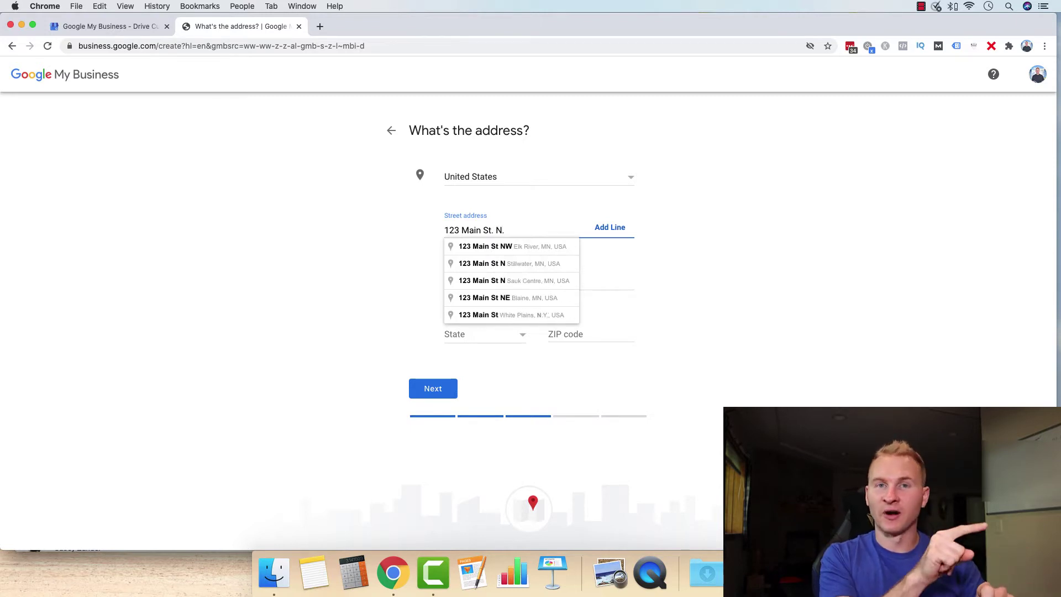
click(417, 243)
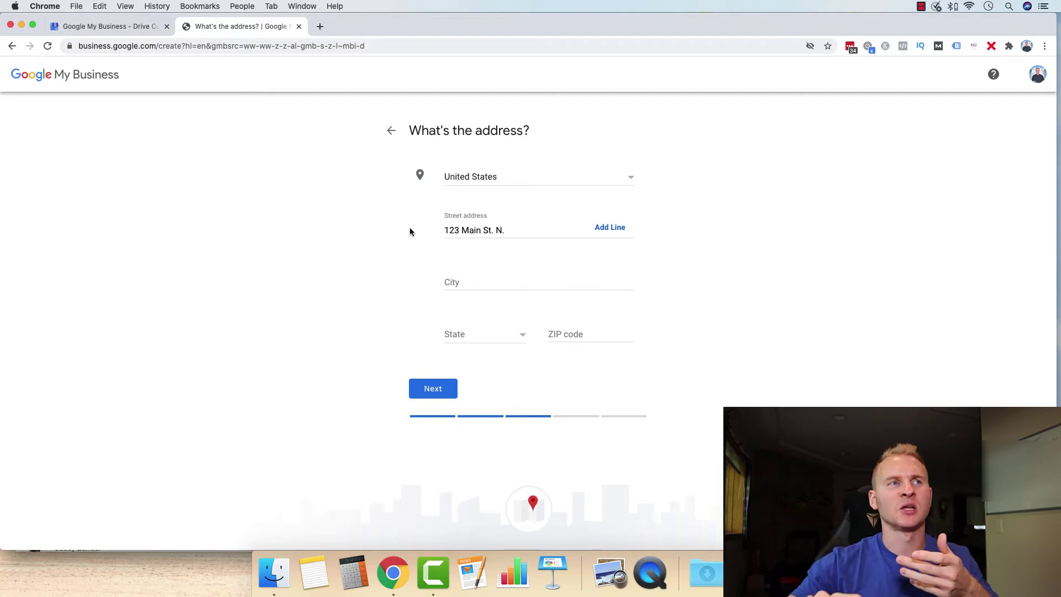
click(464, 231)
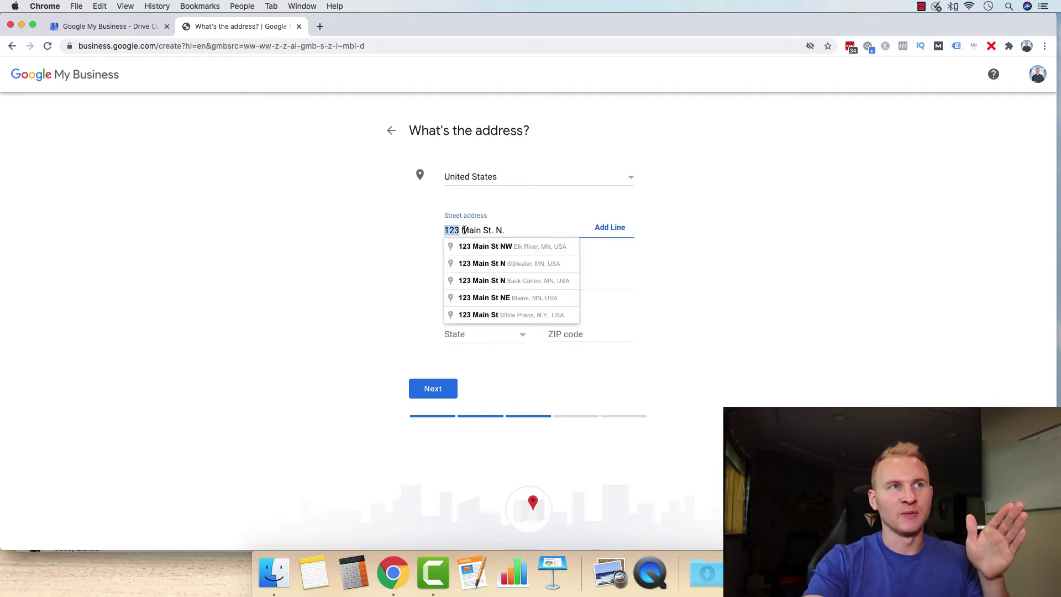
drag(464, 230, 483, 230)
click(483, 230)
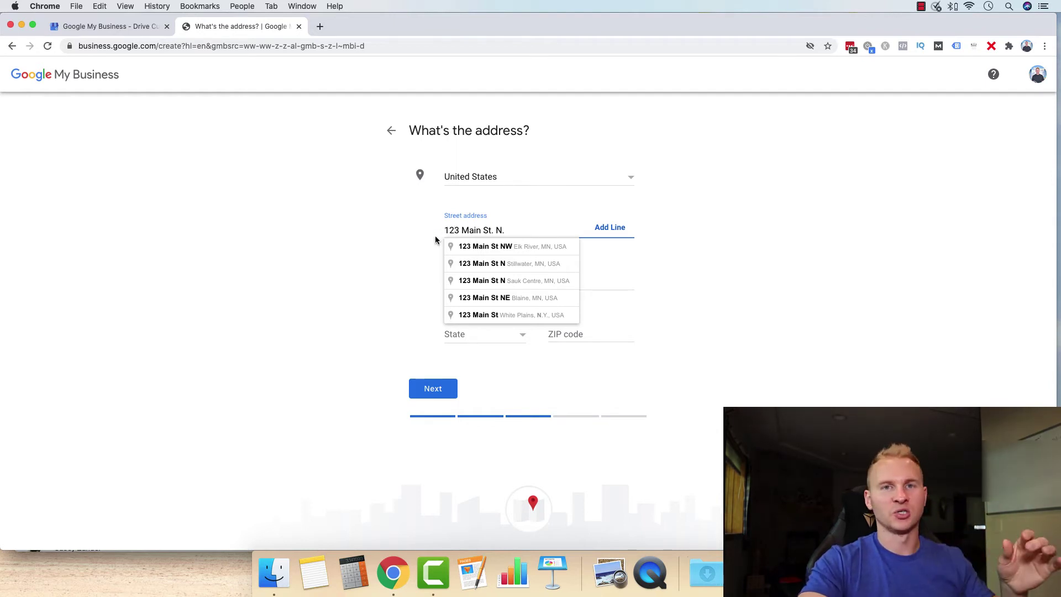
- Fill in city Maple Grove, state Minnesota, and the ZIP code
click(394, 274)
click(465, 279)
text(Maple Grove)
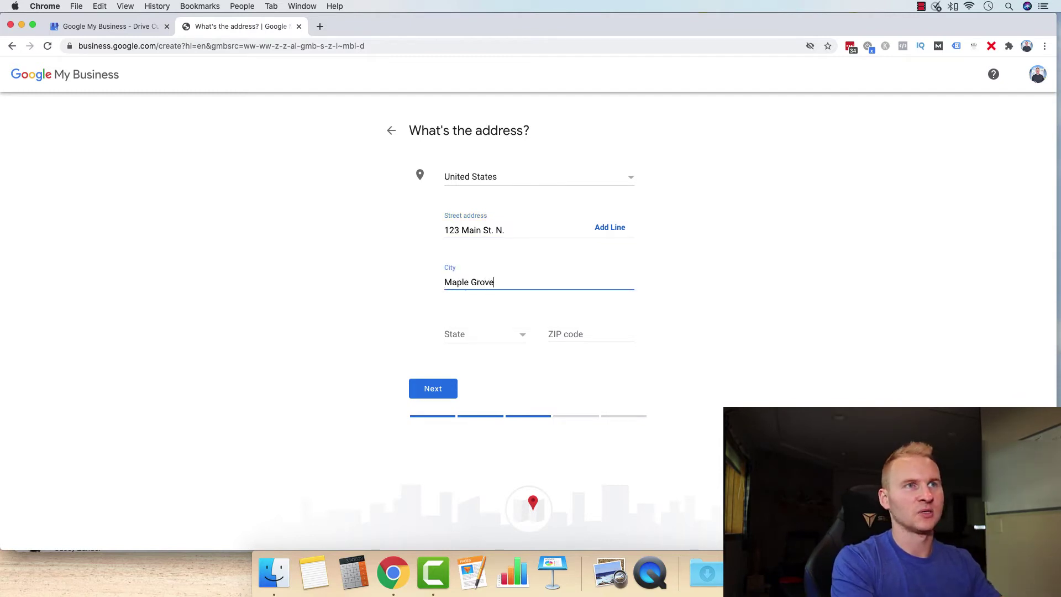
click(462, 333)
scroll(462, 334, down, 10)
key(Return)
key(Tab)
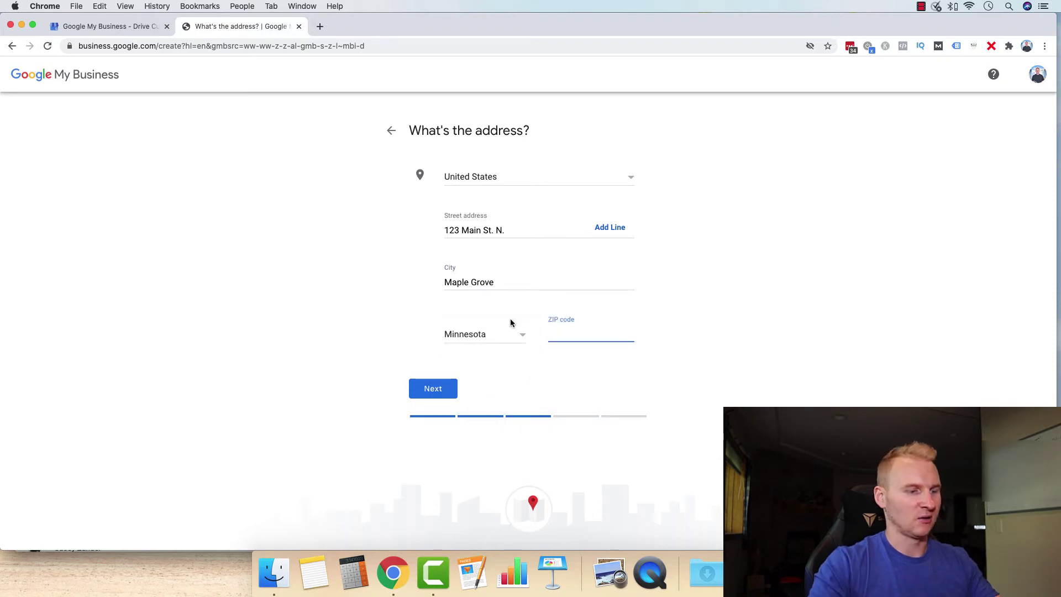
text(55369)
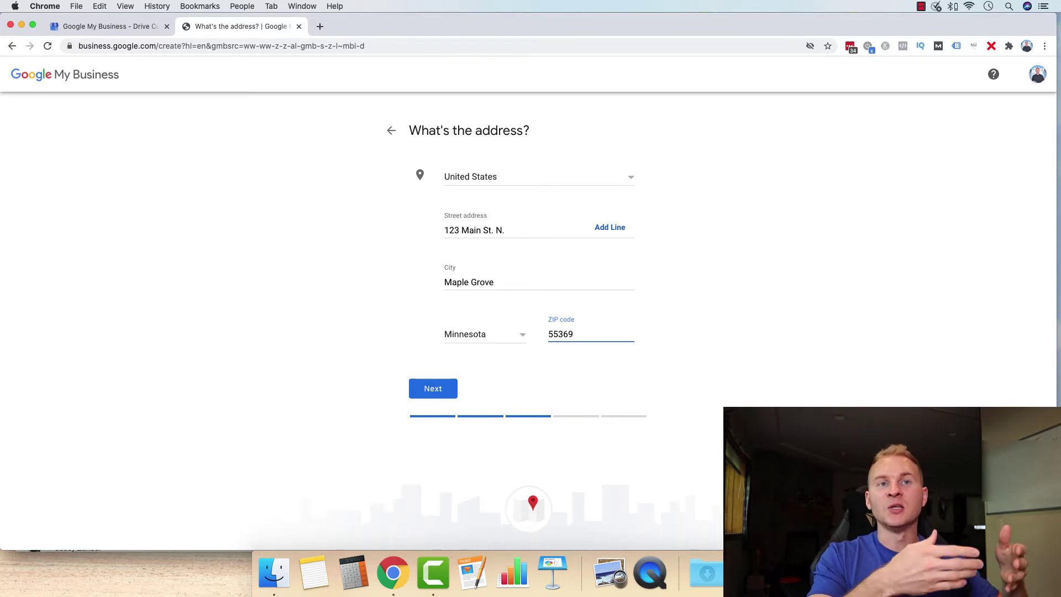
- Move the map pin near Panera Bread and confirm the business location
click(441, 391)
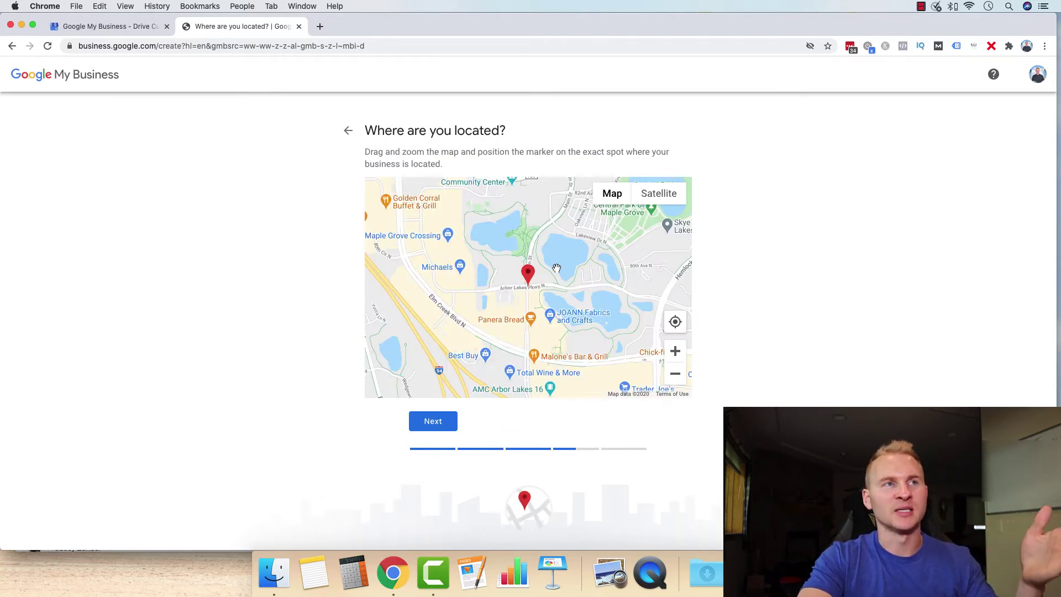
mouse_move(545, 285)
mouse_down()
mouse_move(581, 272)
mouse_move(531, 258)
mouse_move(566, 298)
mouse_up()
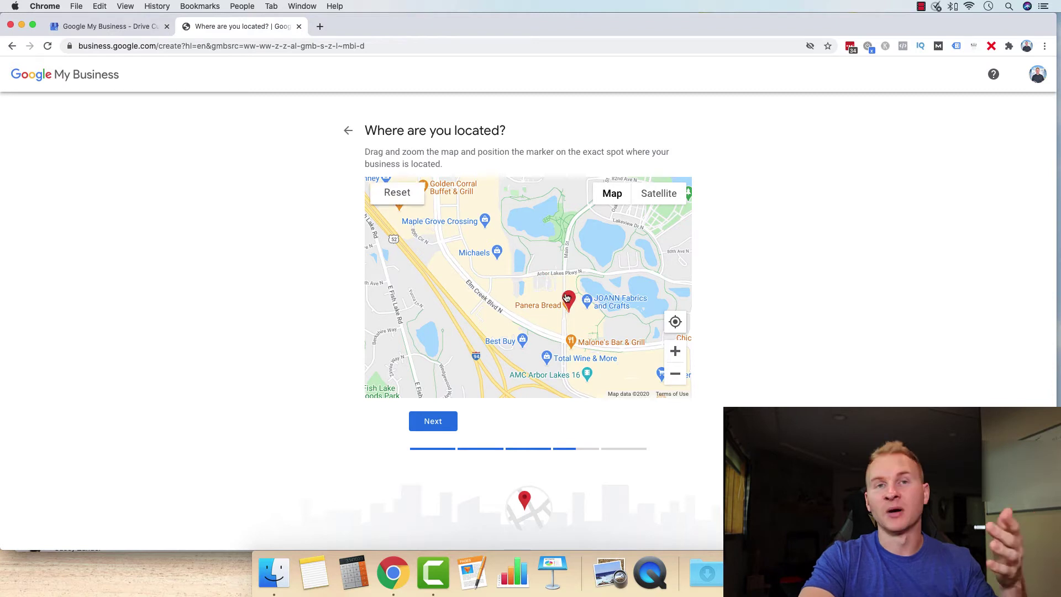
click(433, 422)
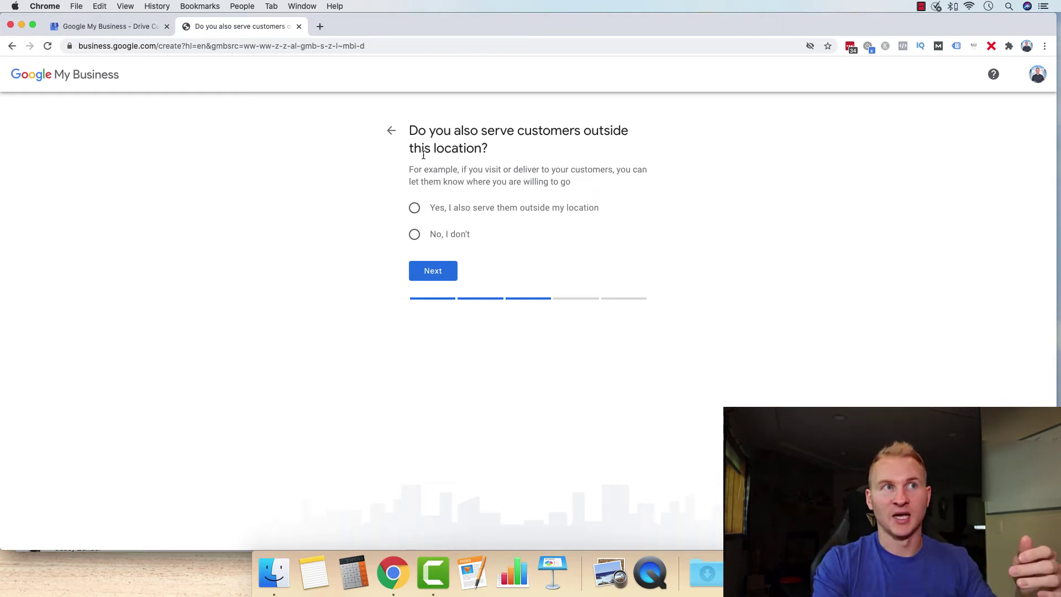
- Indicate customers are served outside the location and add Maple Grove, MN and Osseo, MN
click(415, 208)
click(433, 270)
text(Maple Grove)
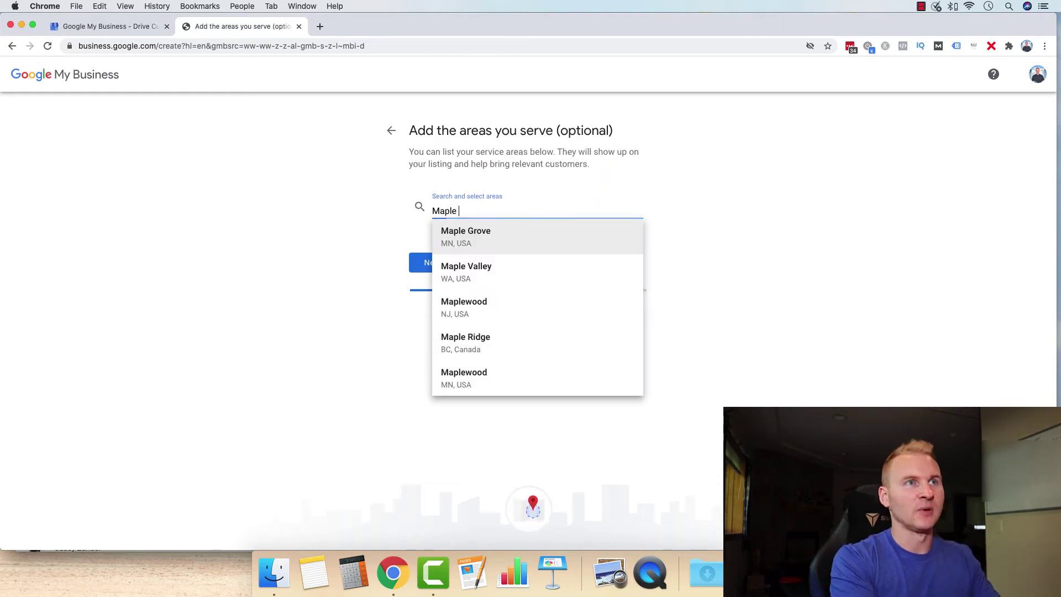
click(494, 236)
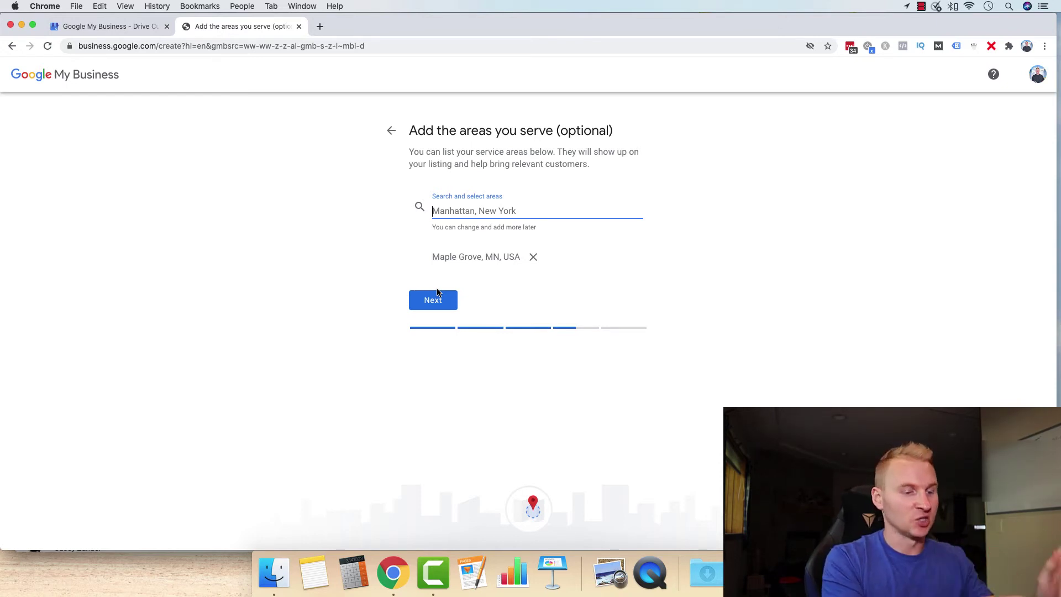
text(Osseo)
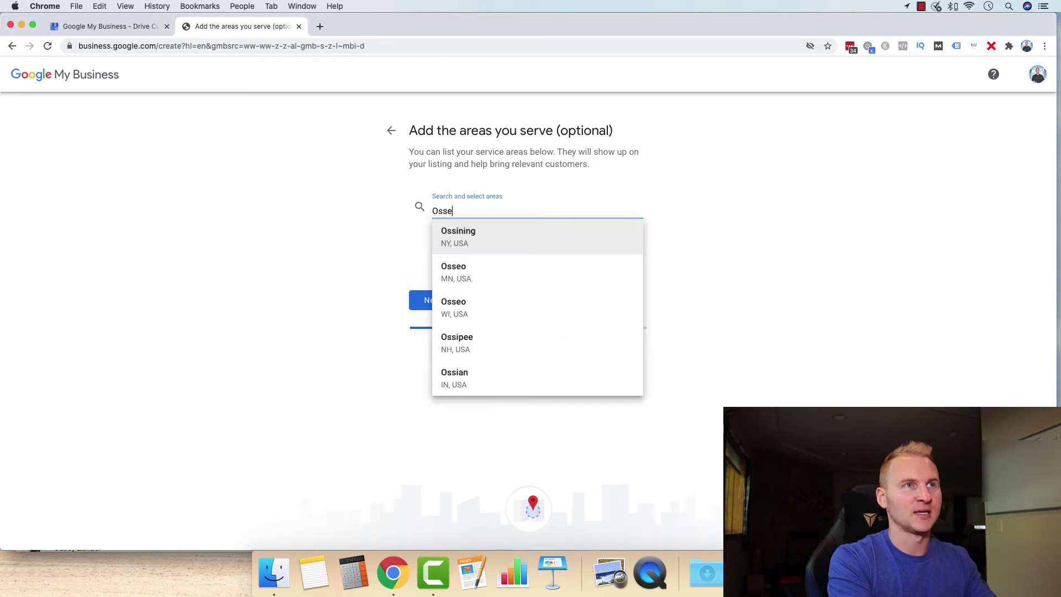
click(494, 243)
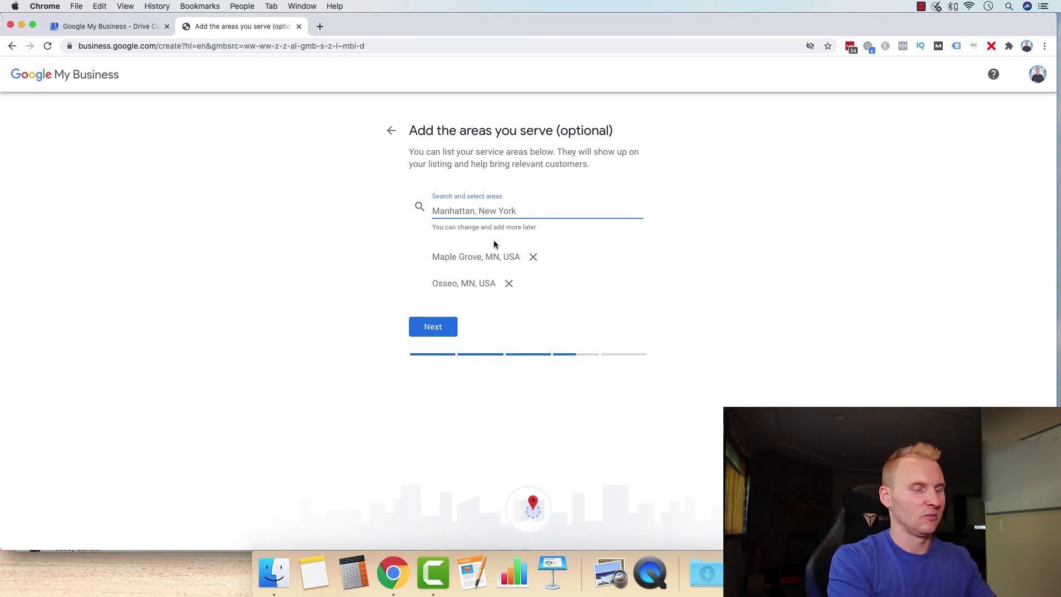
- Add Plymouth, MN and New Hope, MN as service areas and continue
text(Plymouth)
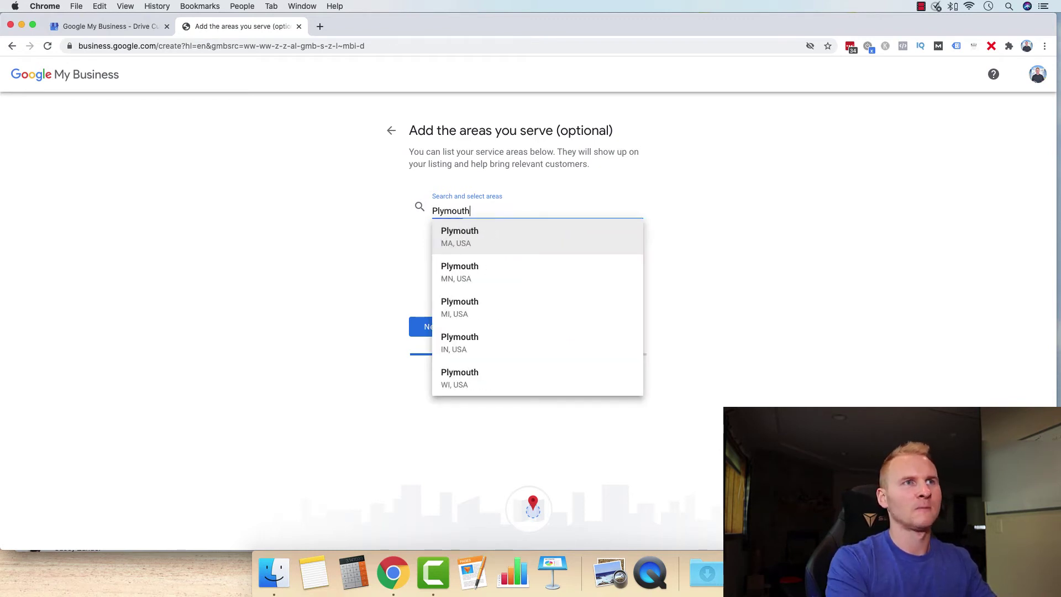
click(488, 259)
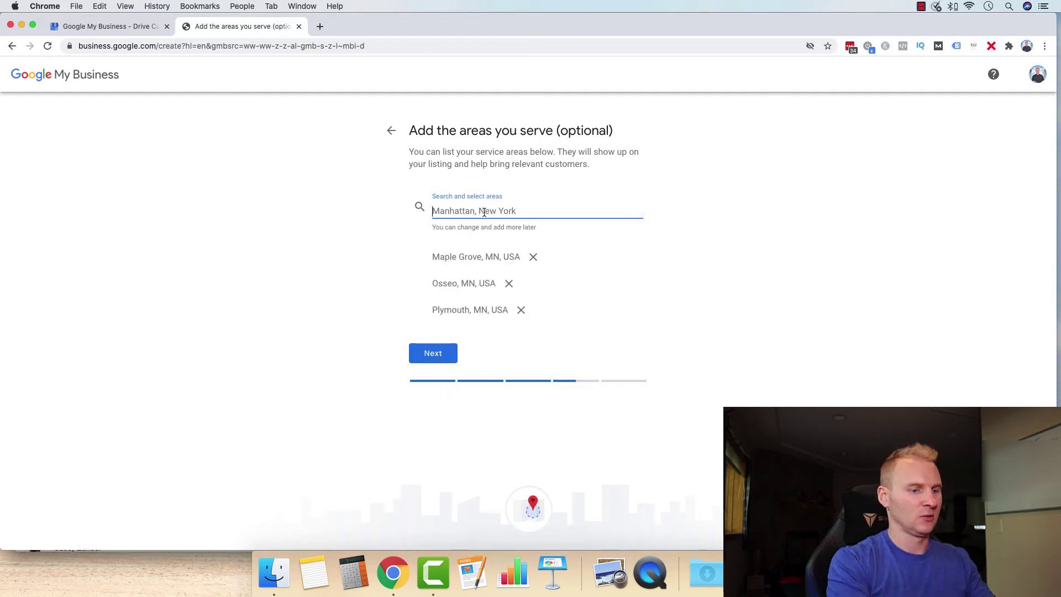
text(New Hope)
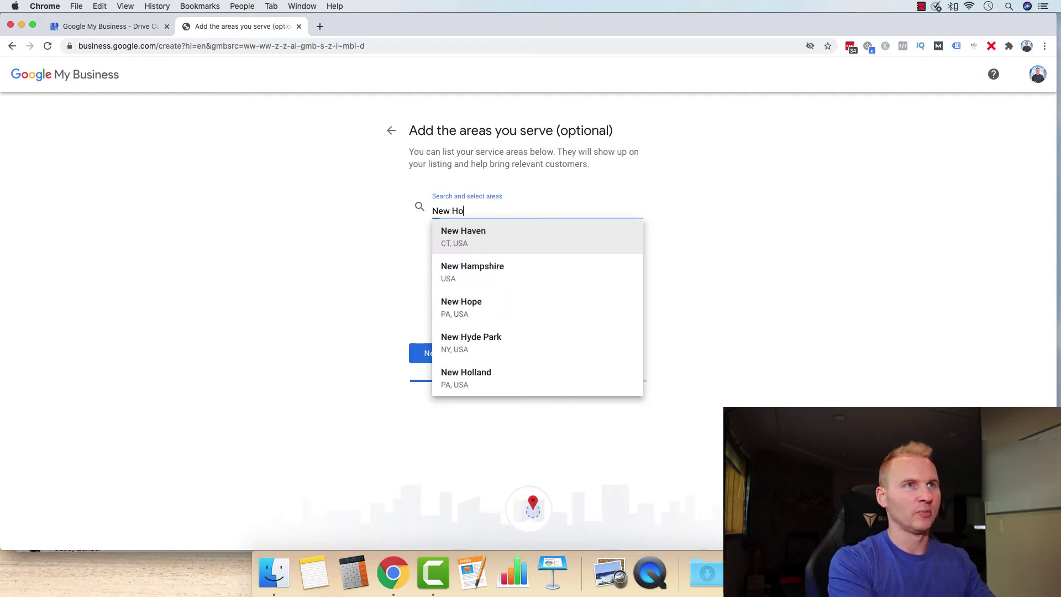
click(475, 265)
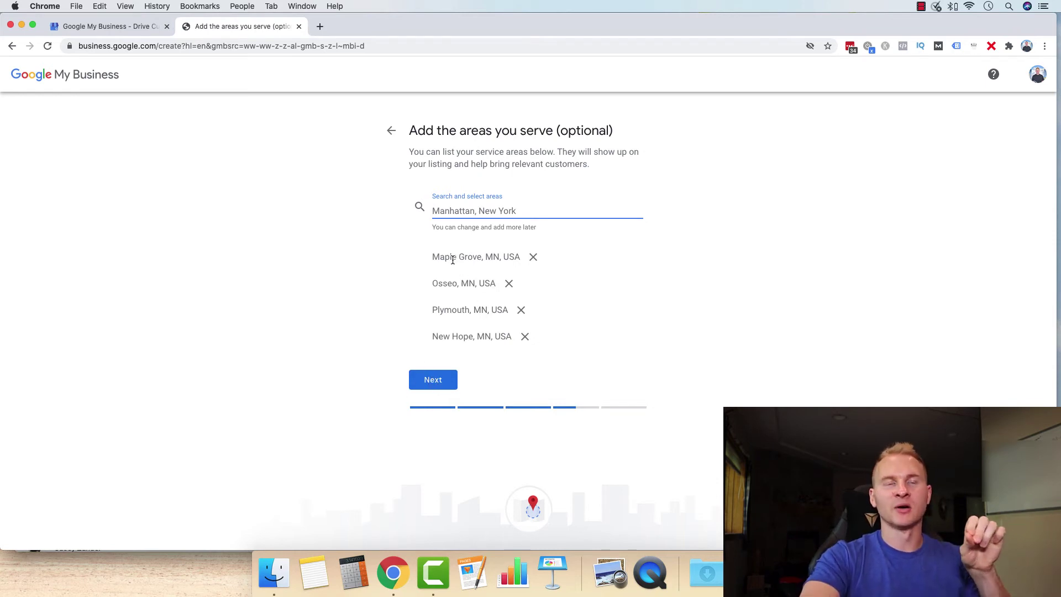
drag(446, 259, 504, 258)
click(450, 285)
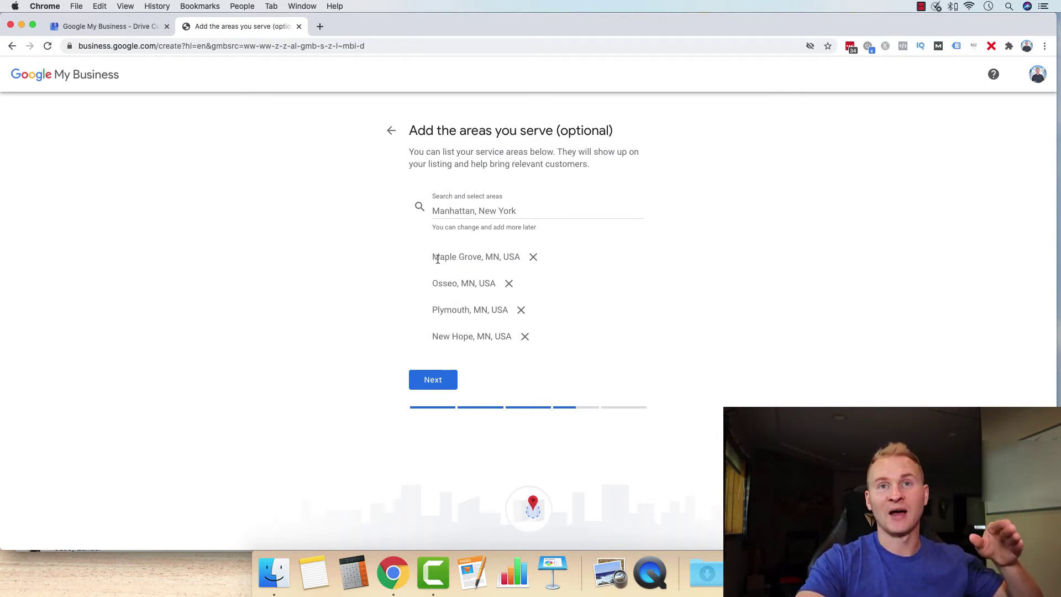
drag(440, 257, 478, 257)
click(439, 386)
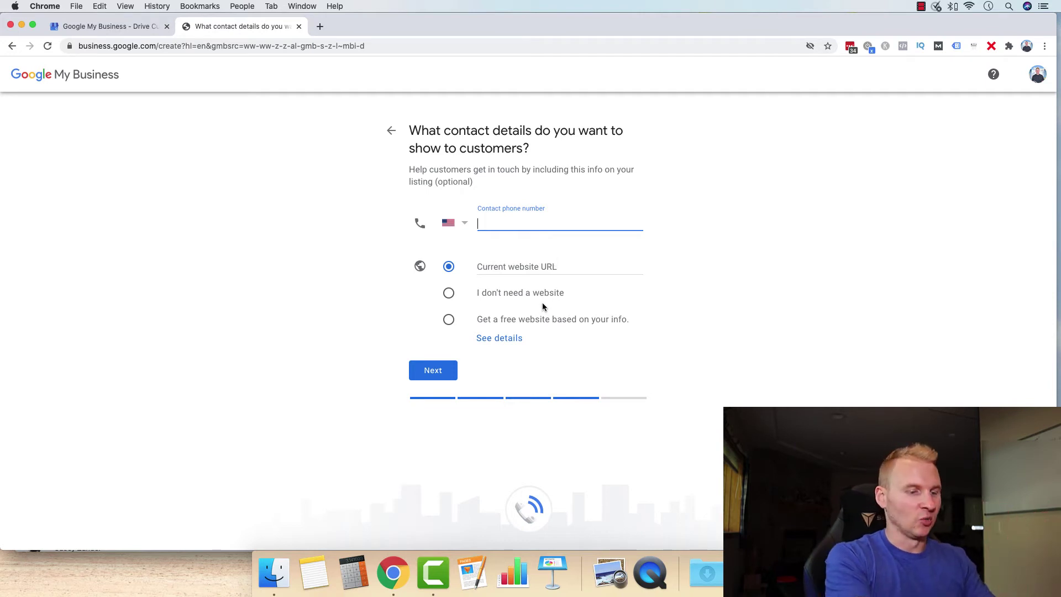
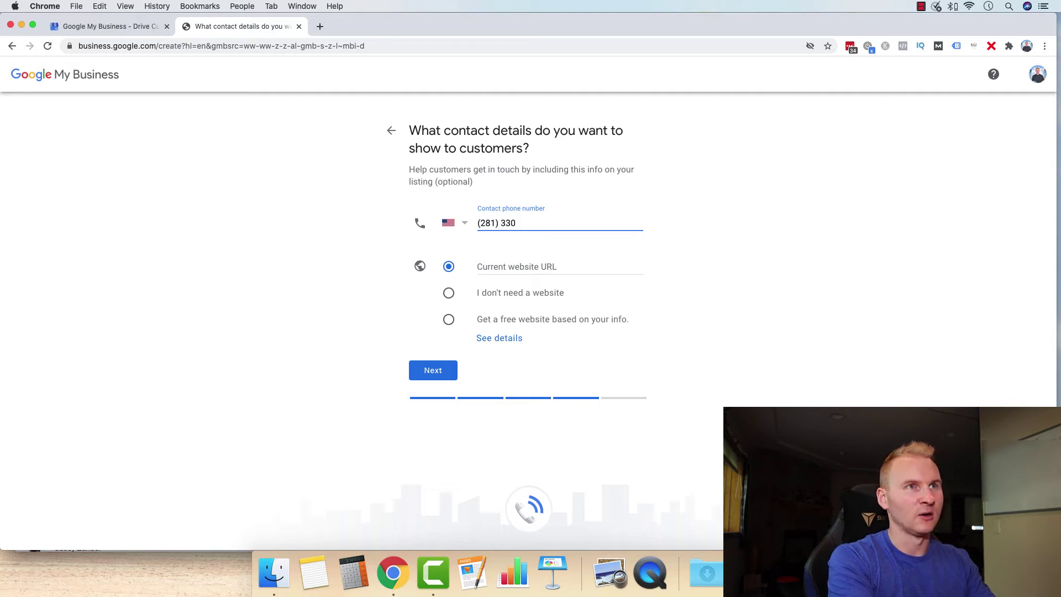
key(Tab)
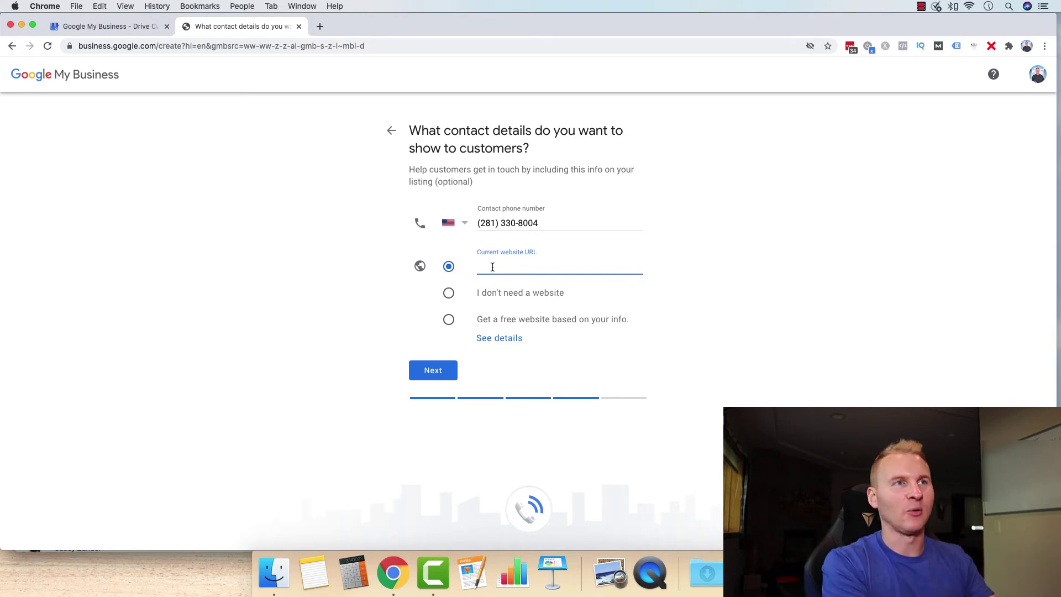
text(https)
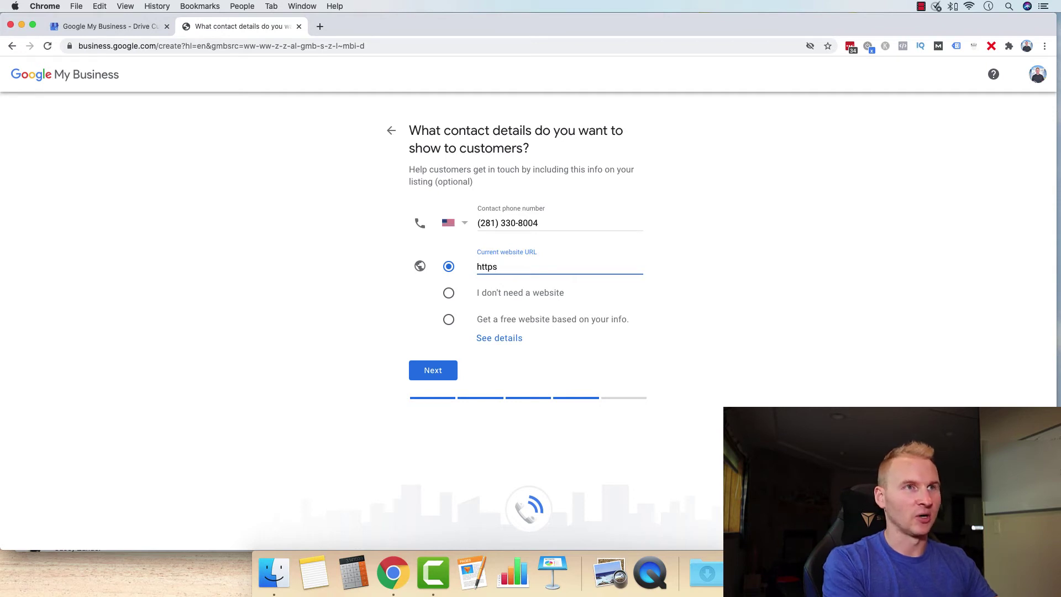
text(://mjwcontracting.com)
click(505, 266)
text(www.)
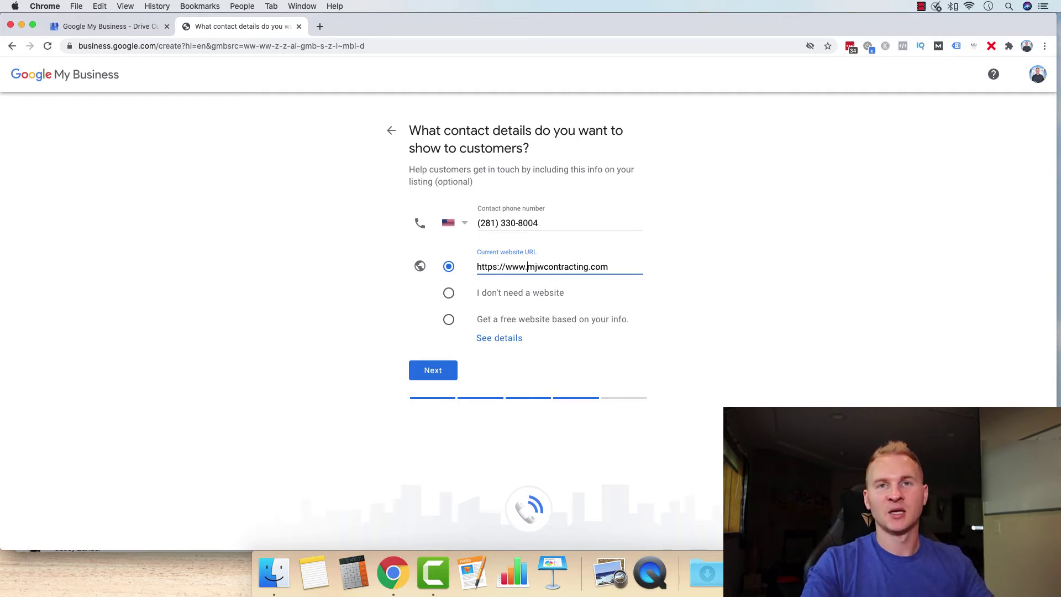
click(500, 278)
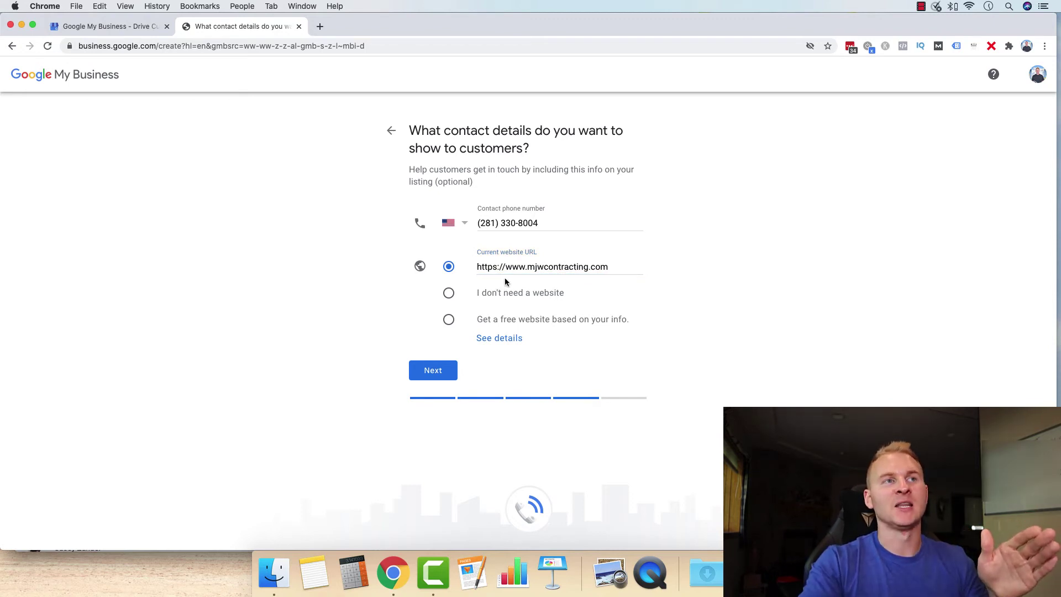
click(448, 266)
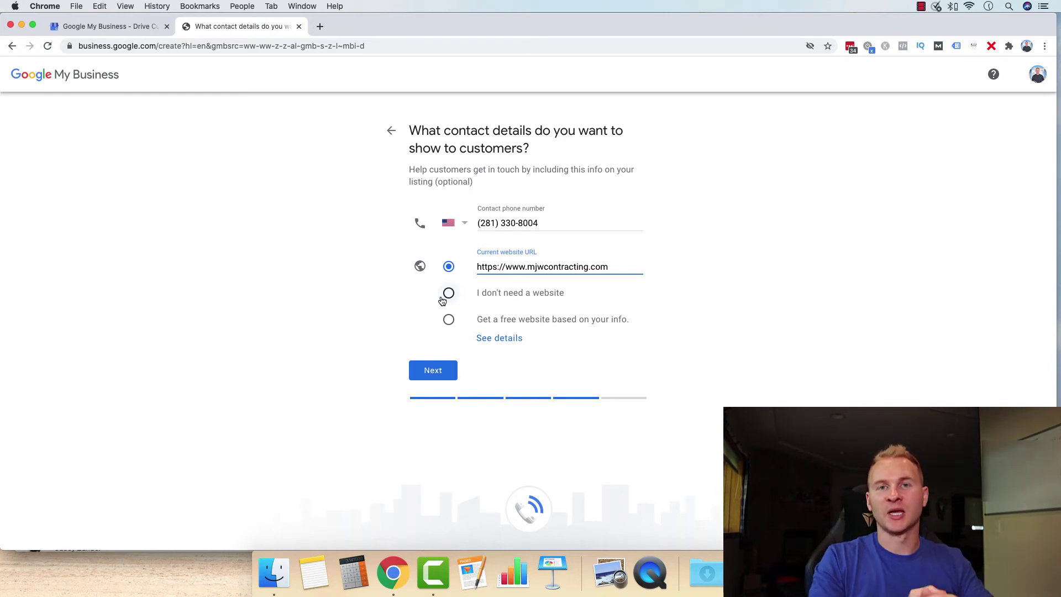
- Finish creating the listing and enter a contact name for postcard verification
key(Return)
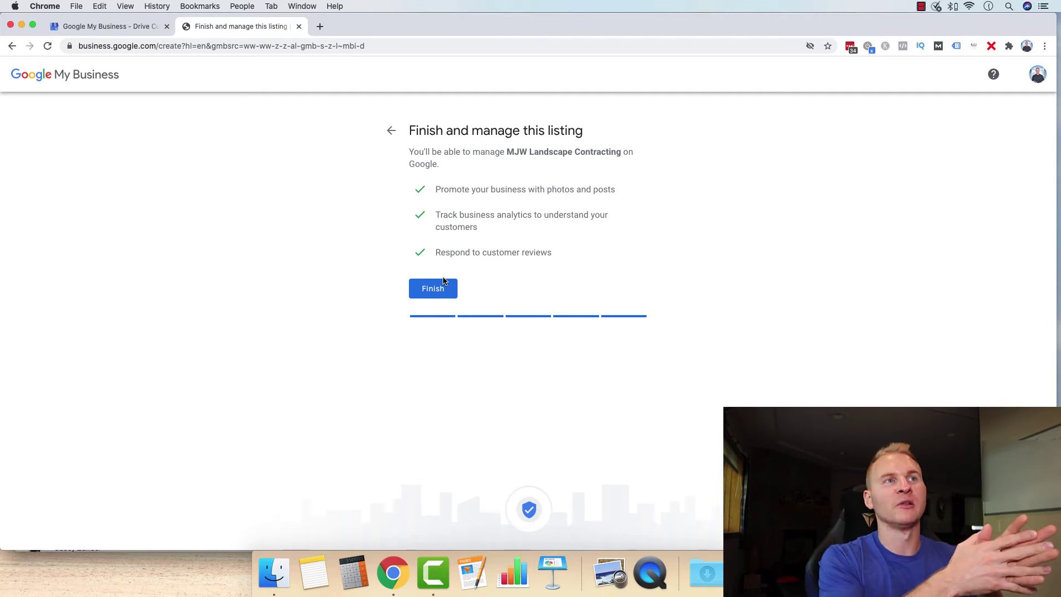
click(435, 294)
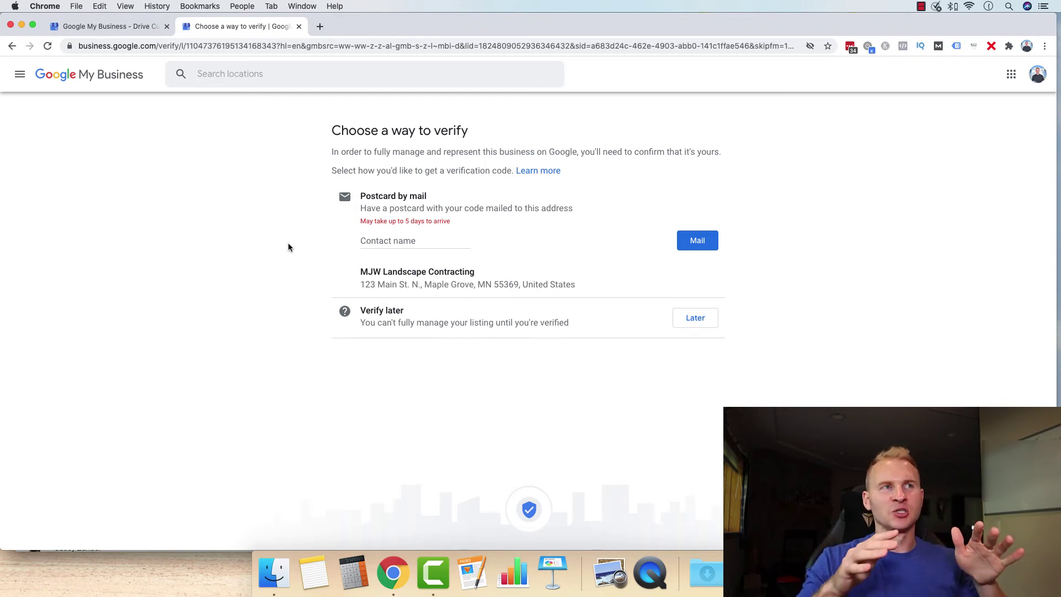
click(392, 238)
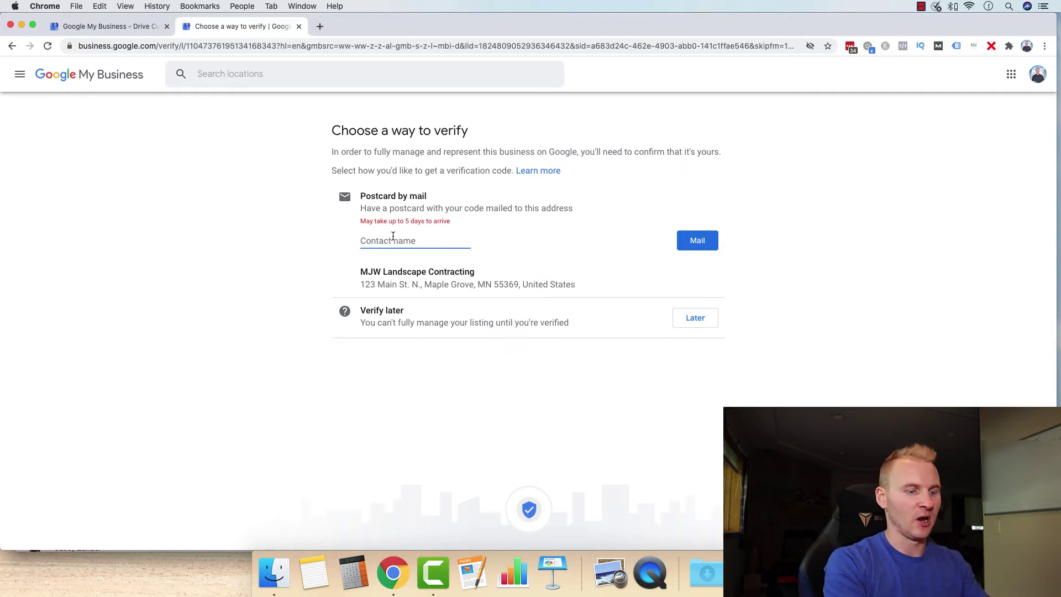
text(Matt)
key(Tab)
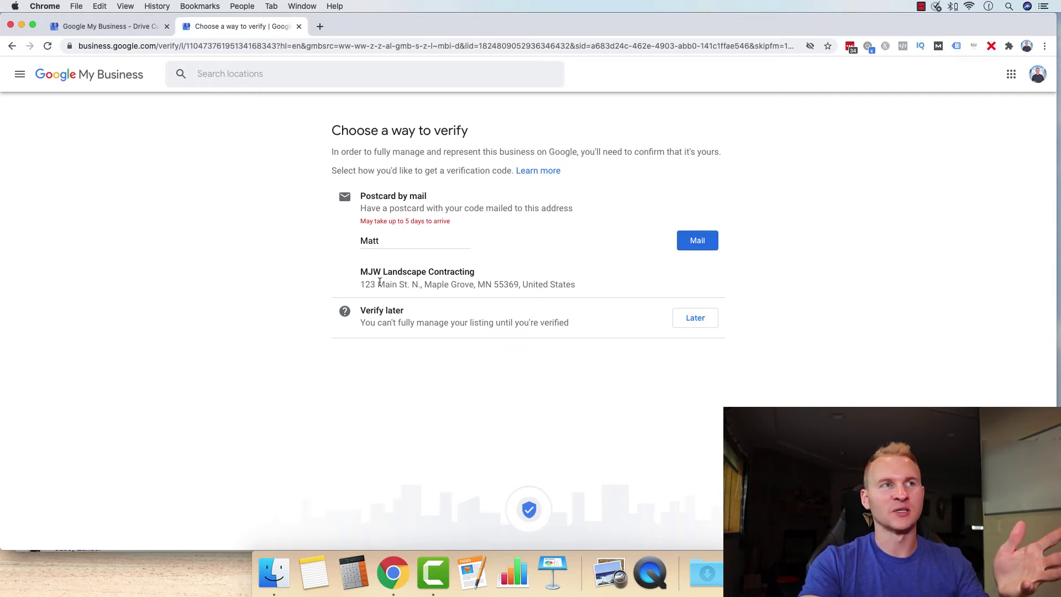
drag(368, 272, 474, 272)
click(420, 242)
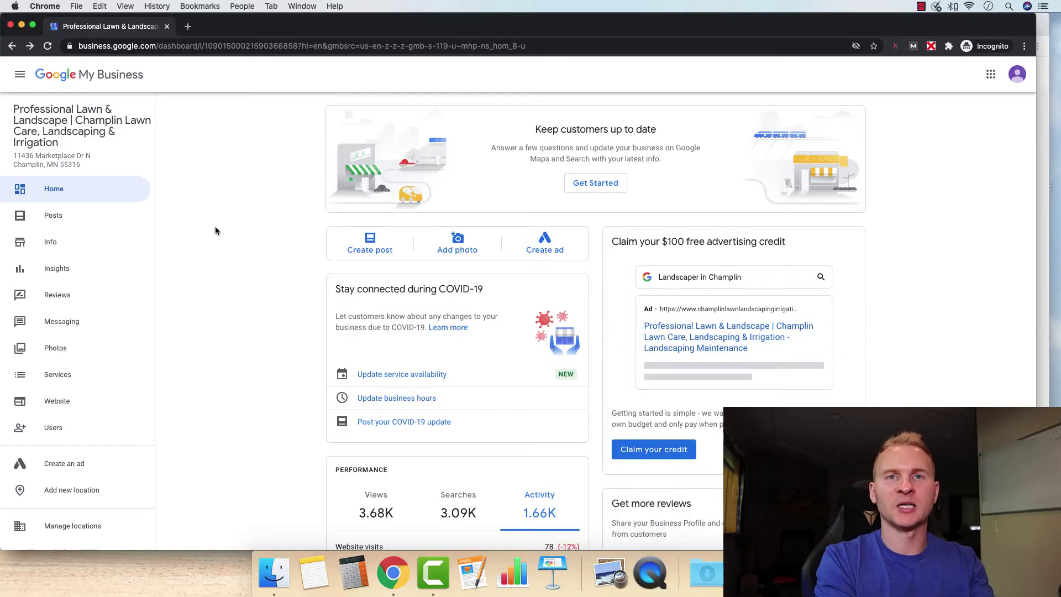
scroll(239, 229, down, 3)
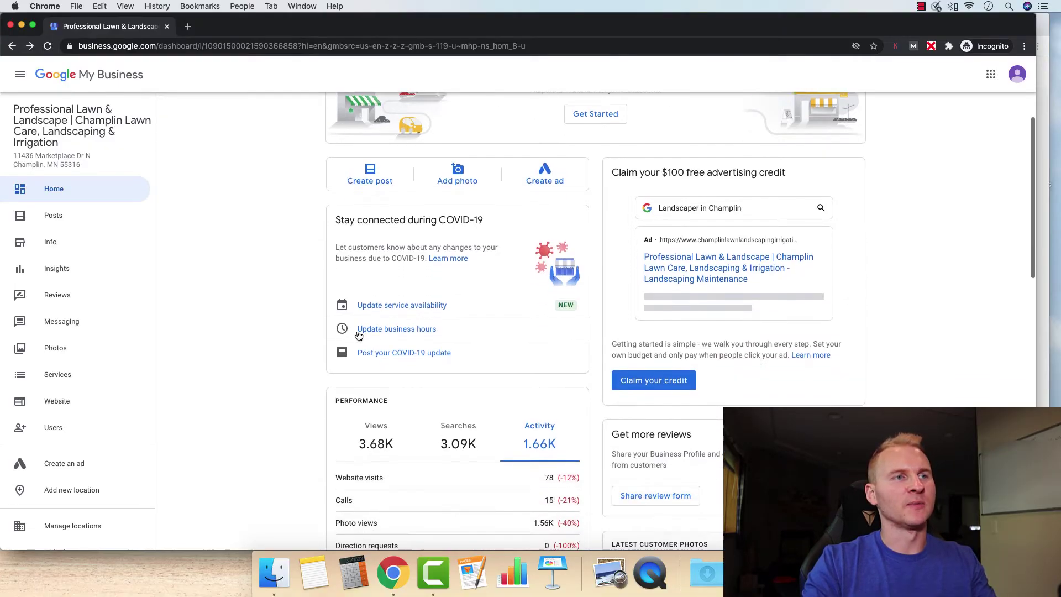
scroll(363, 424, down, 2)
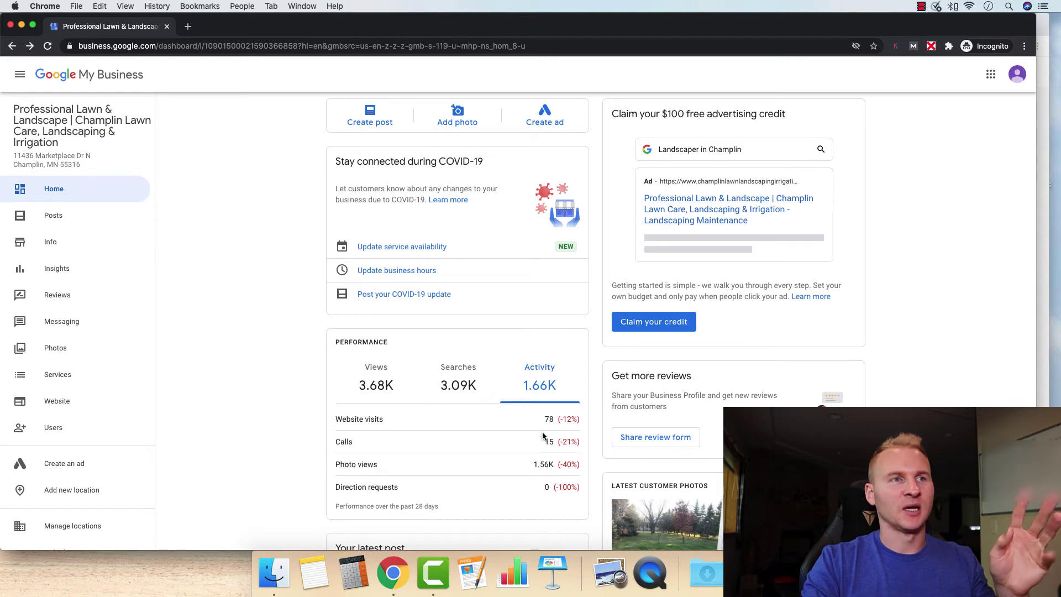
scroll(535, 438, down, 1)
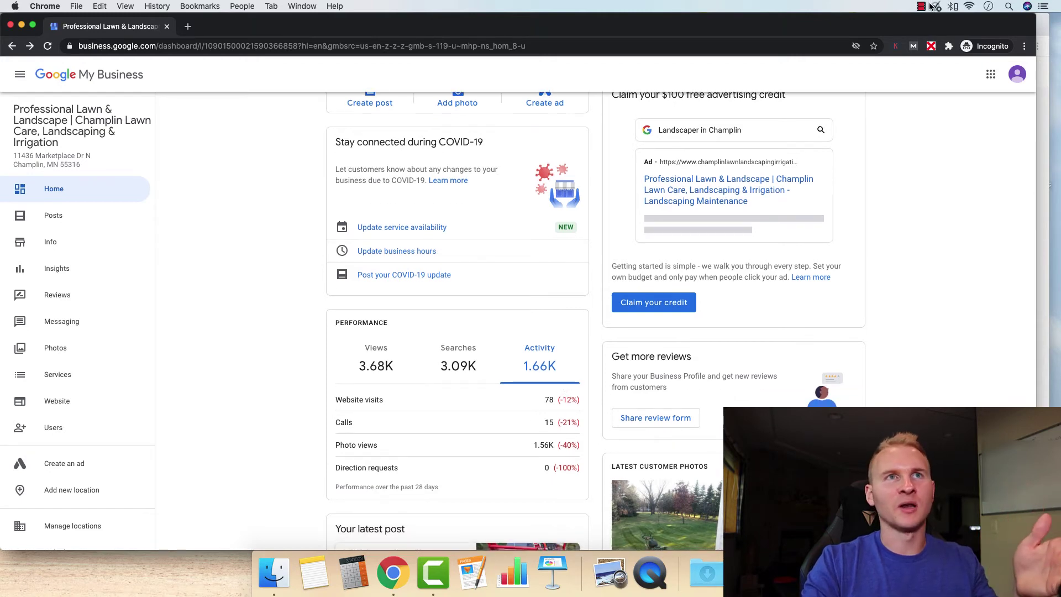
click(970, 6)
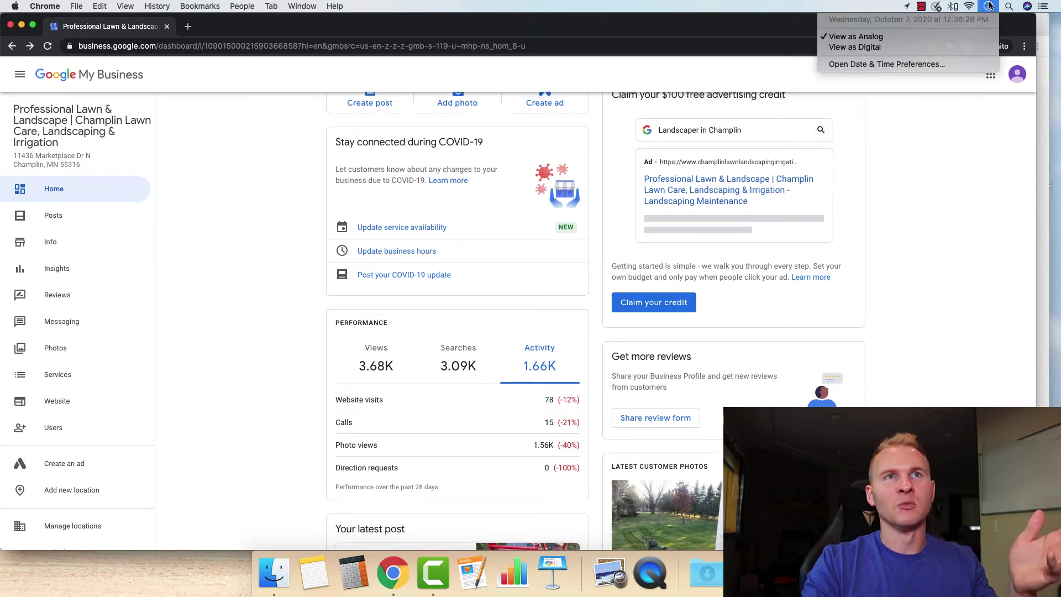
click(989, 6)
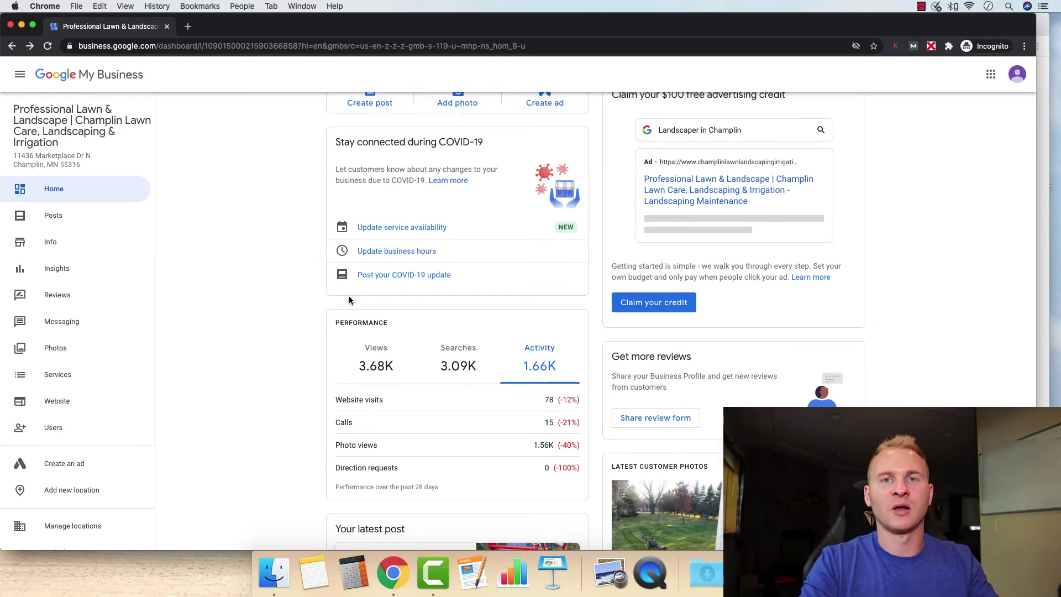
click(49, 243)
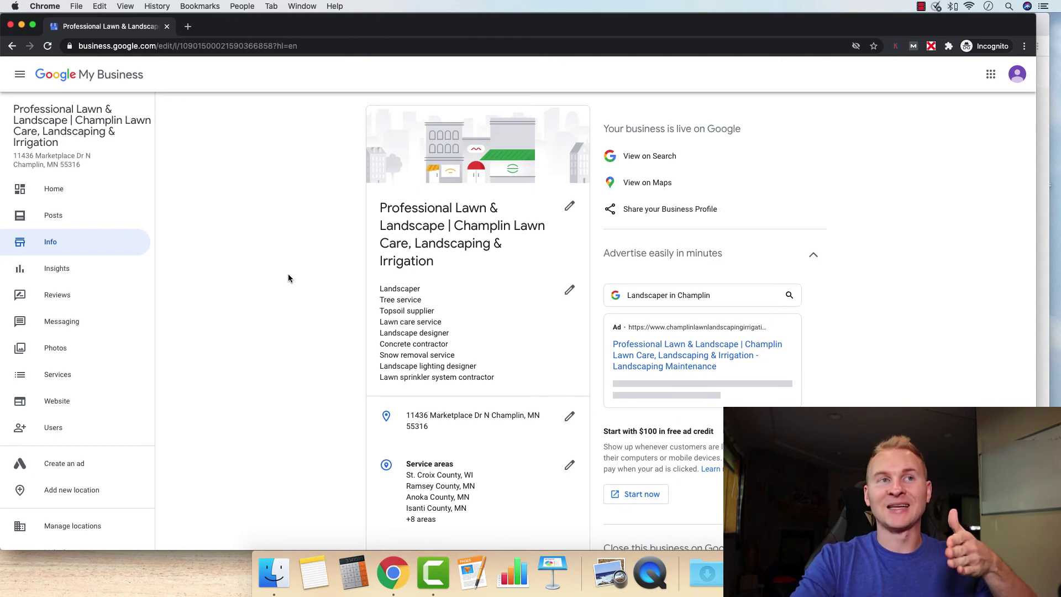
scroll(387, 320, down, 1)
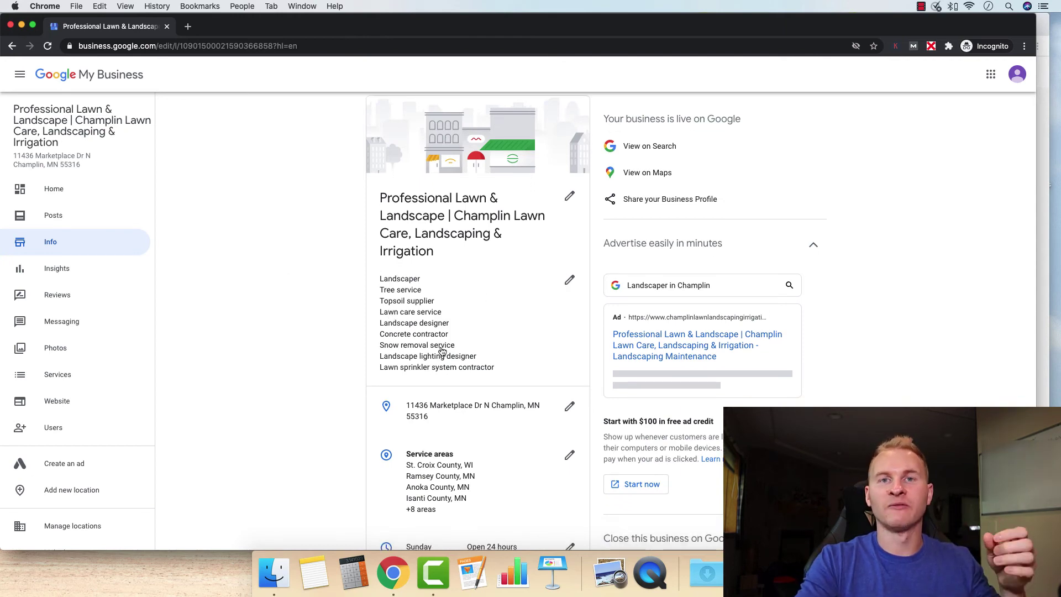
click(568, 281)
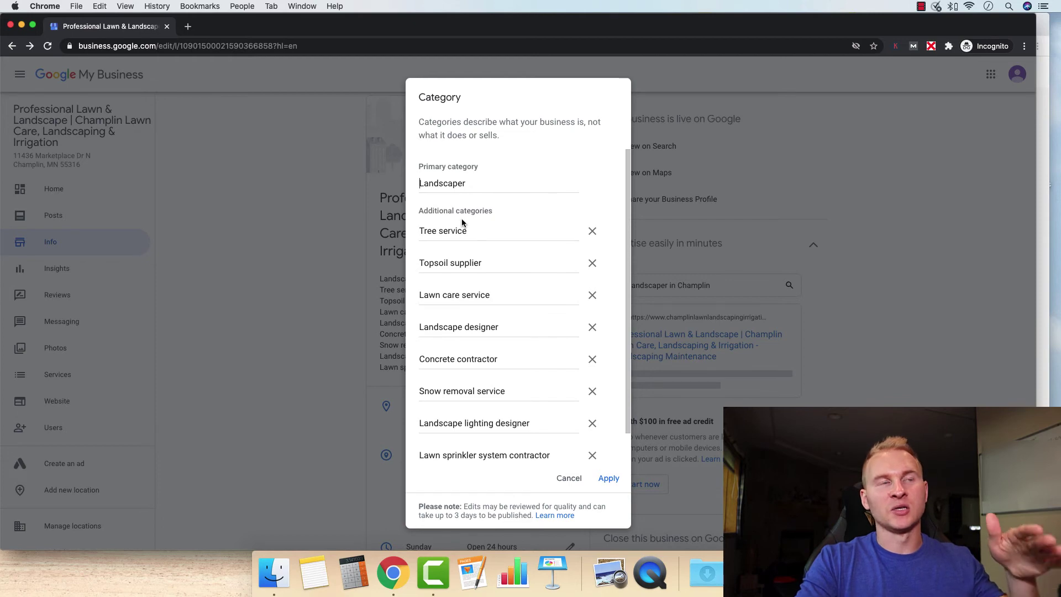
scroll(487, 332, down, 1)
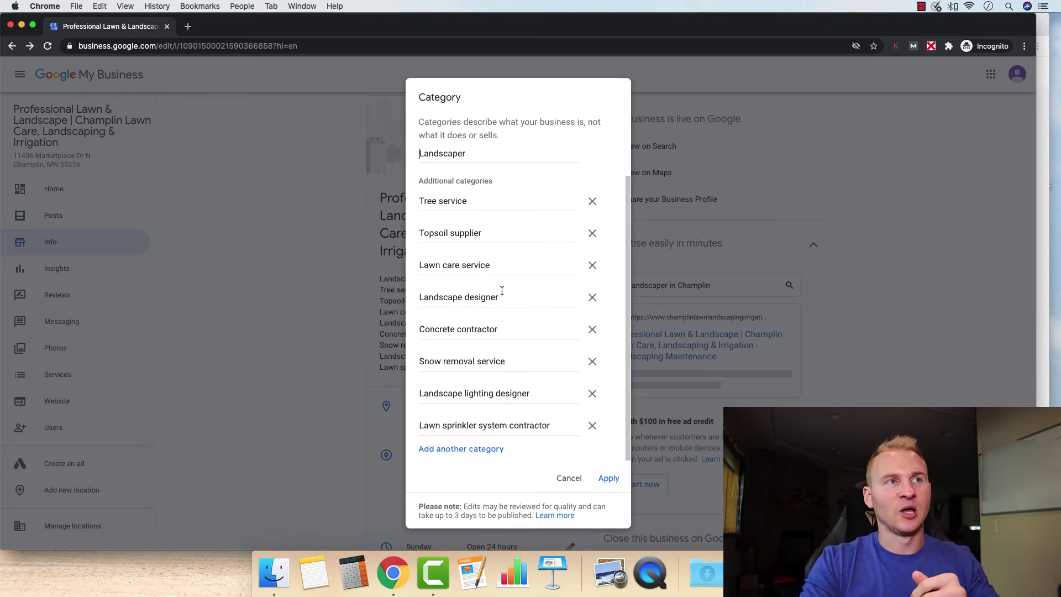
click(565, 477)
scroll(283, 445, down, 3)
click(570, 338)
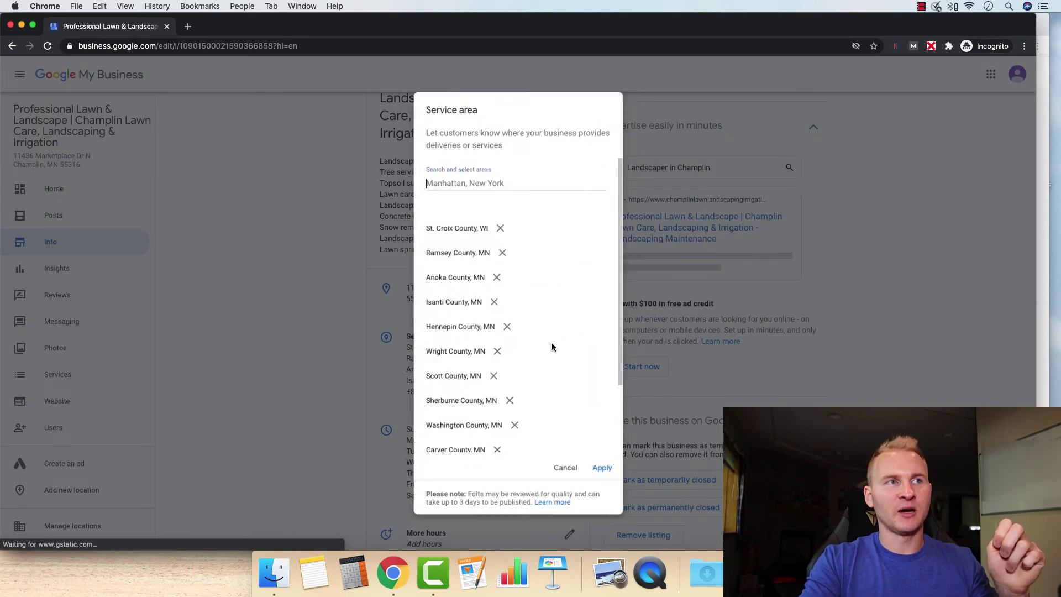
scroll(552, 469, down, 2)
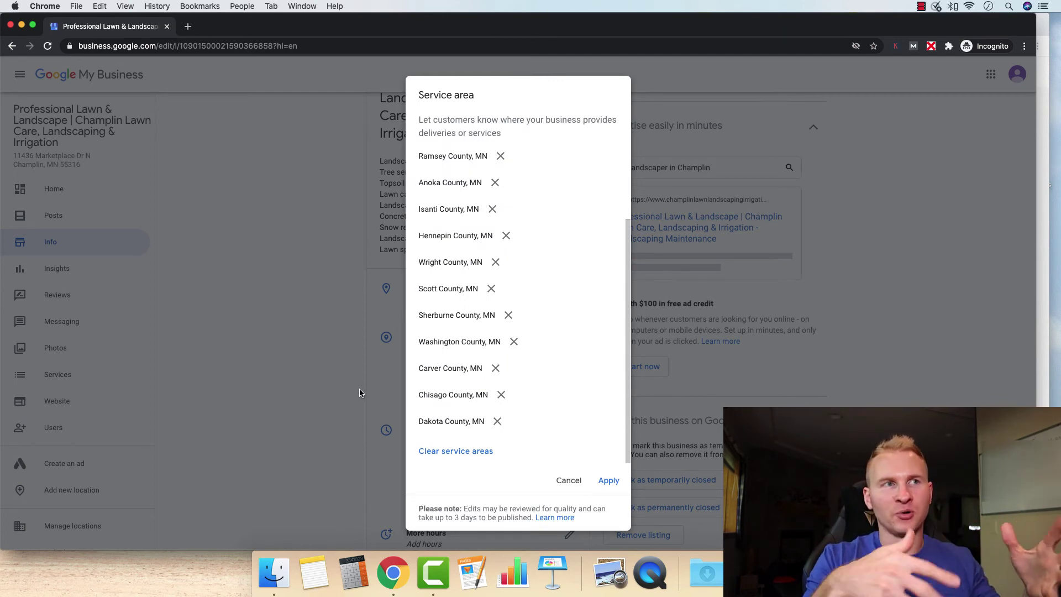
click(568, 480)
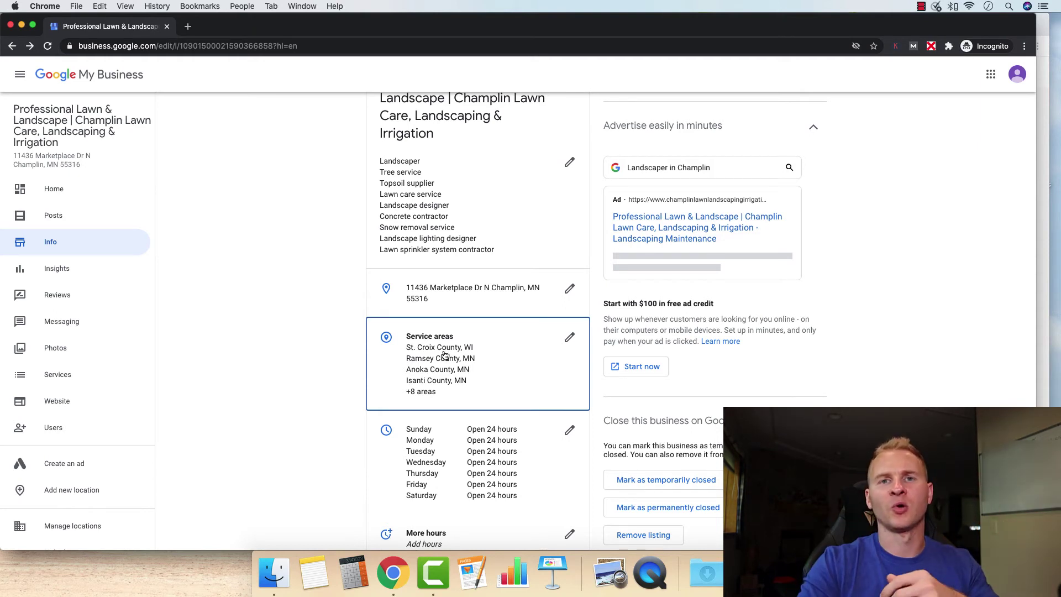
scroll(446, 370, down, 1)
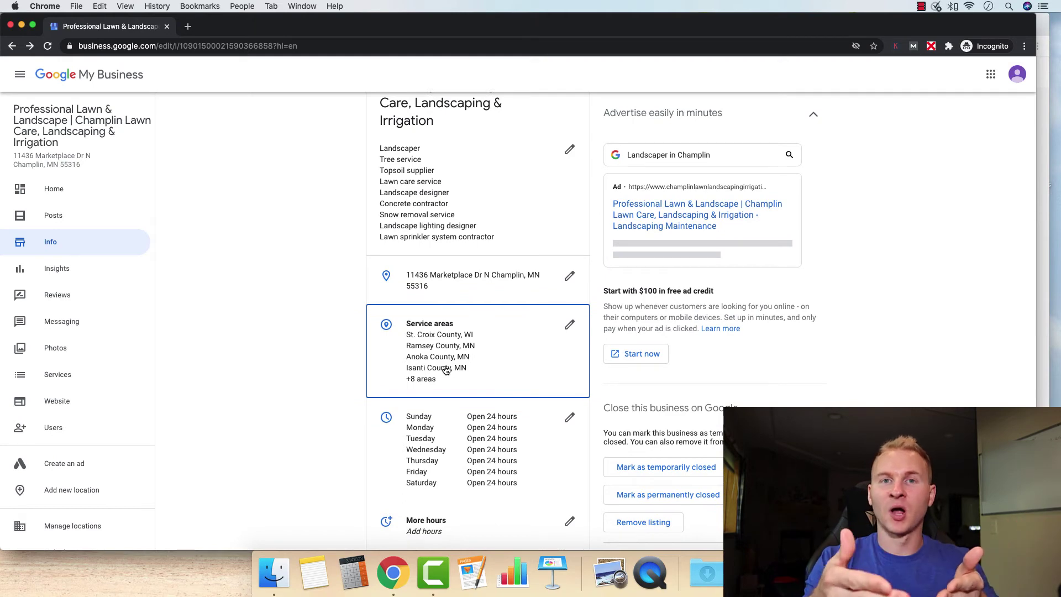
scroll(448, 369, down, 5)
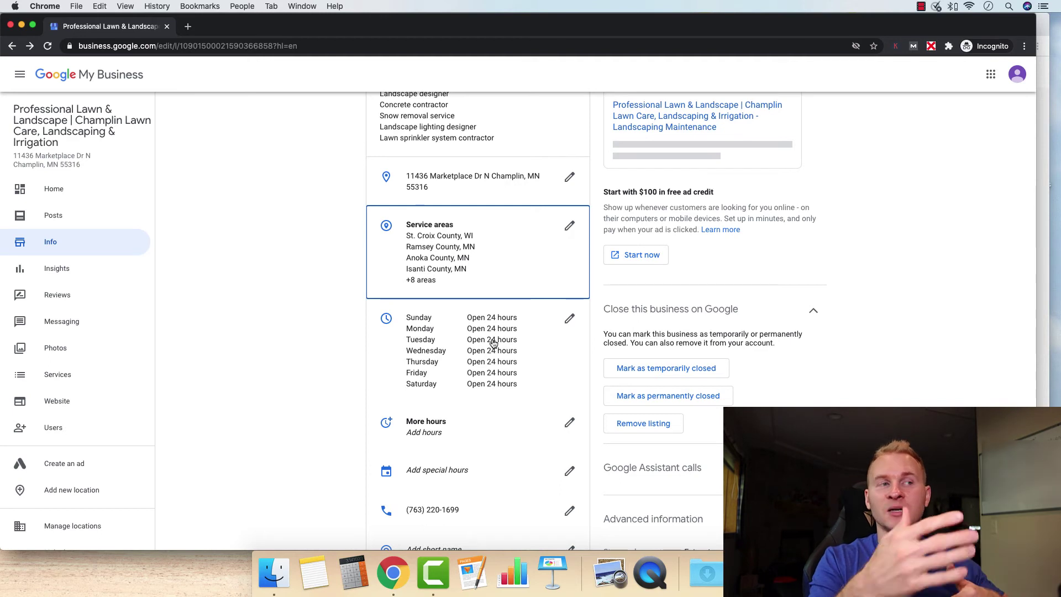
scroll(409, 462, down, 5)
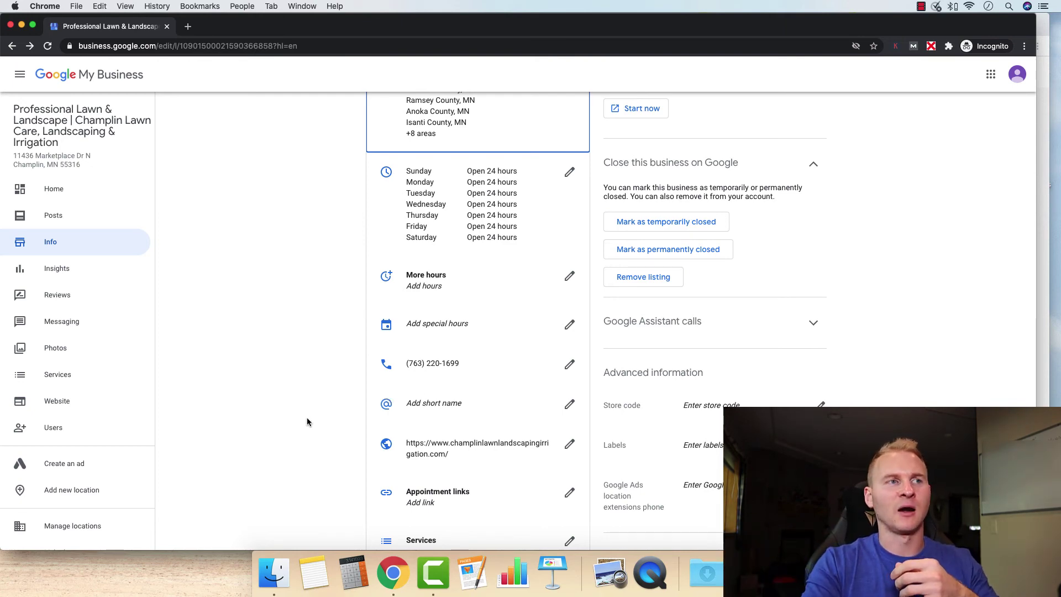
scroll(353, 451, down, 10)
scroll(354, 443, up, 5)
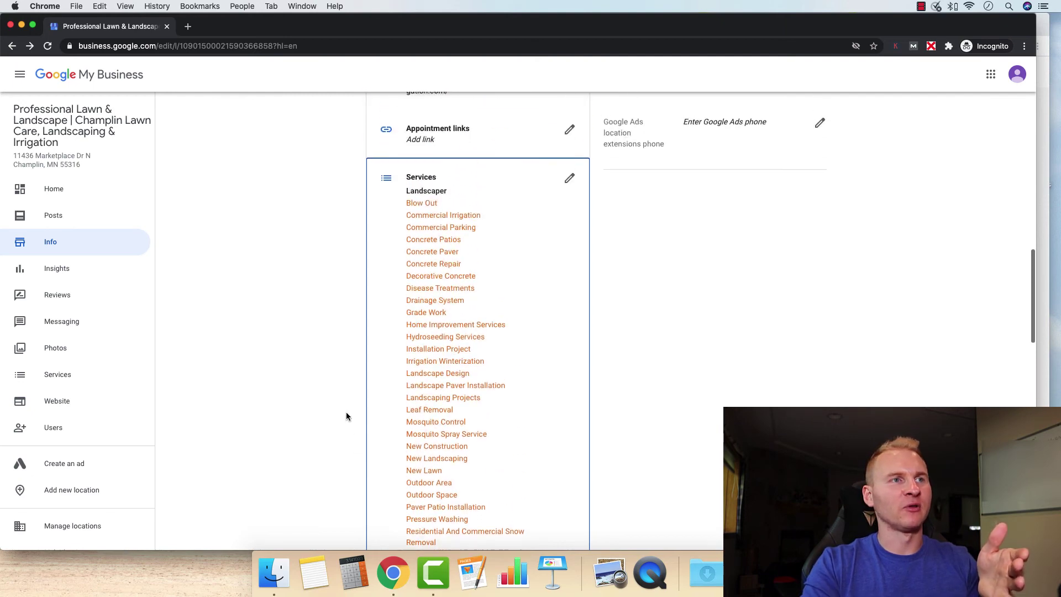
scroll(376, 350, down, 15)
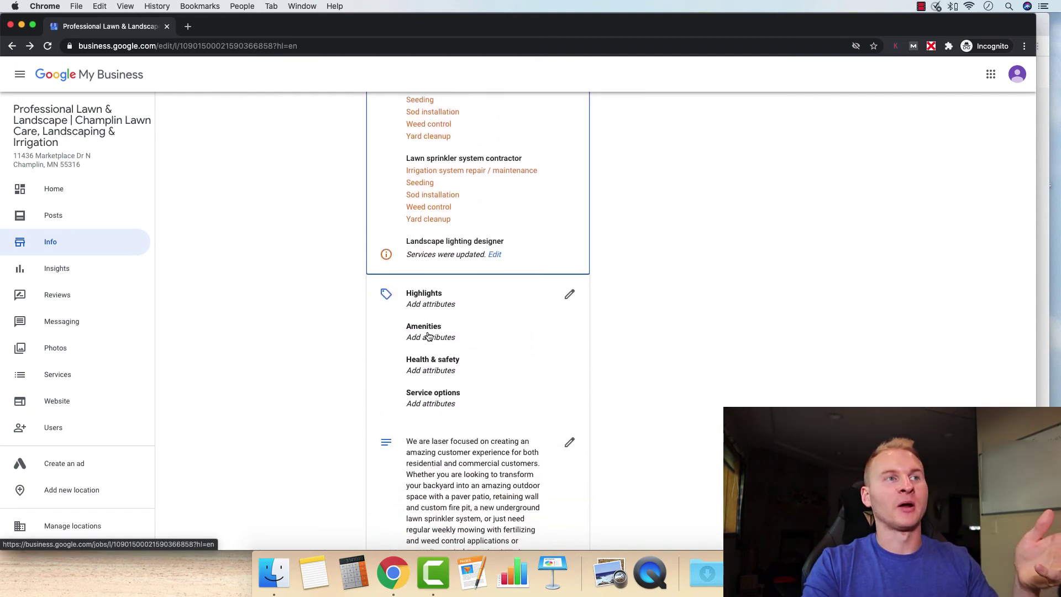
scroll(372, 303, down, 5)
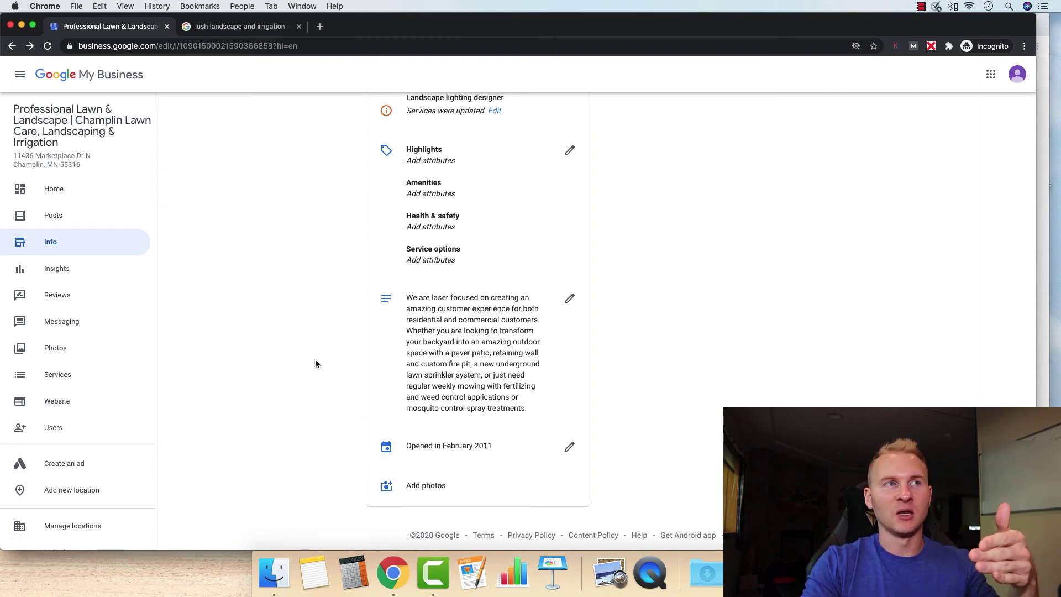
scroll(316, 368, up, 1)
scroll(316, 367, up, 2)
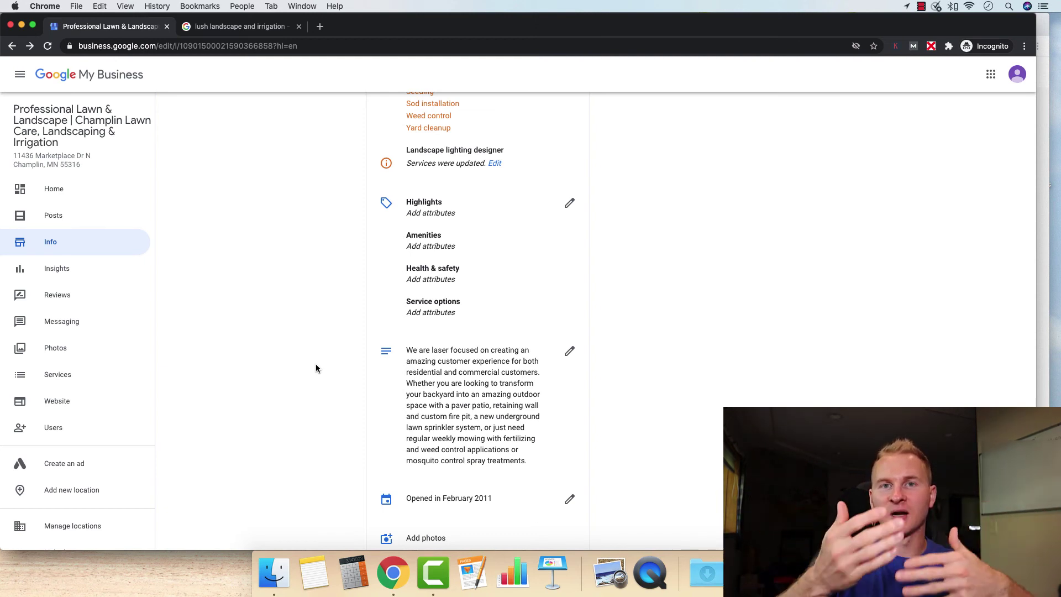
scroll(327, 351, up, 10)
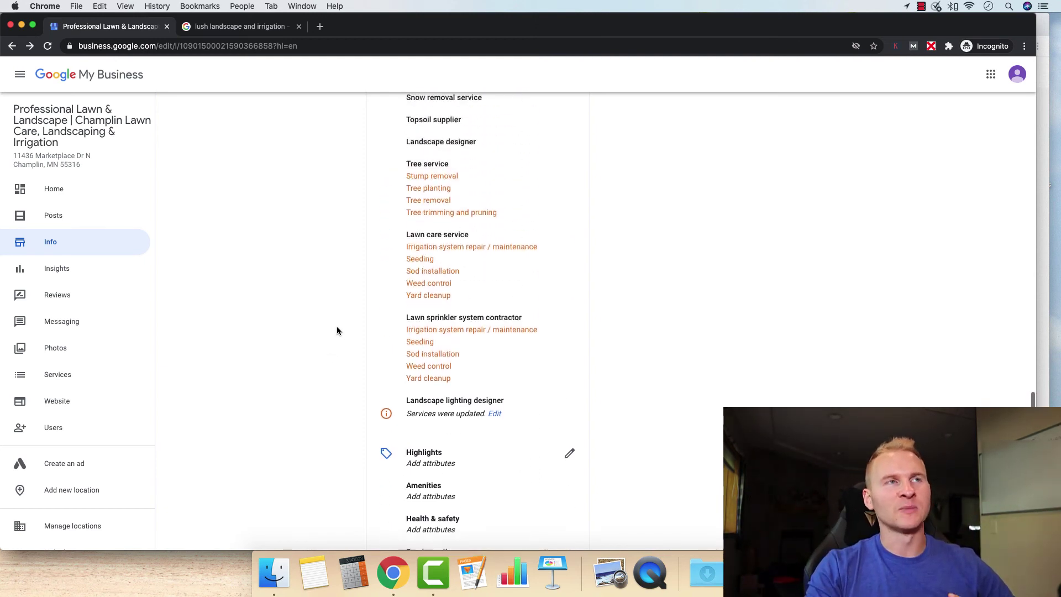
scroll(336, 328, up, 15)
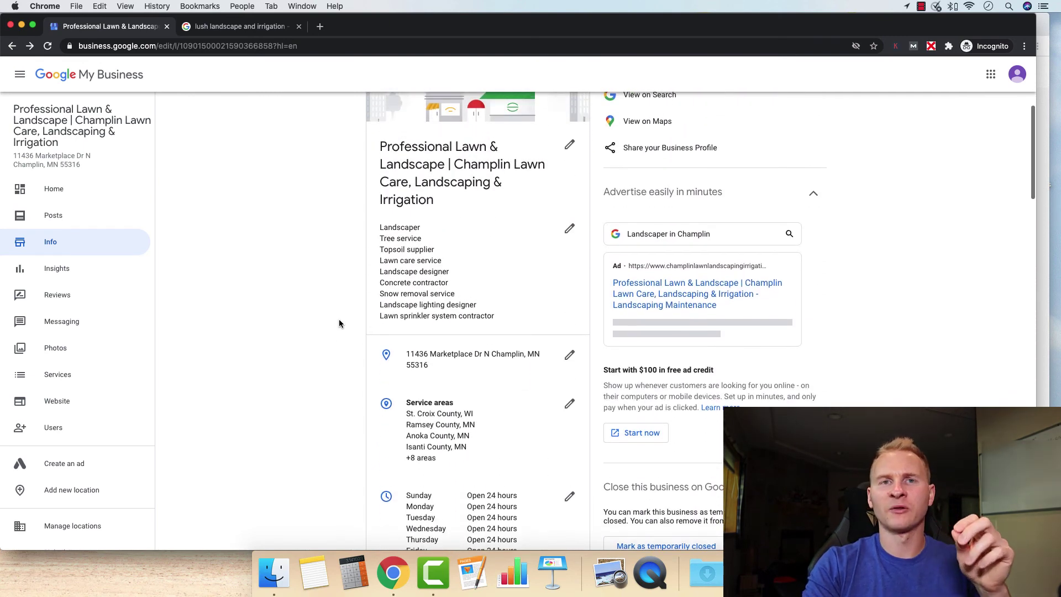
- Look over the listing's customer reviews, then go to the 'lush landscape and irrigation' search tab
scroll(354, 329, down, 5)
scroll(363, 336, down, 3)
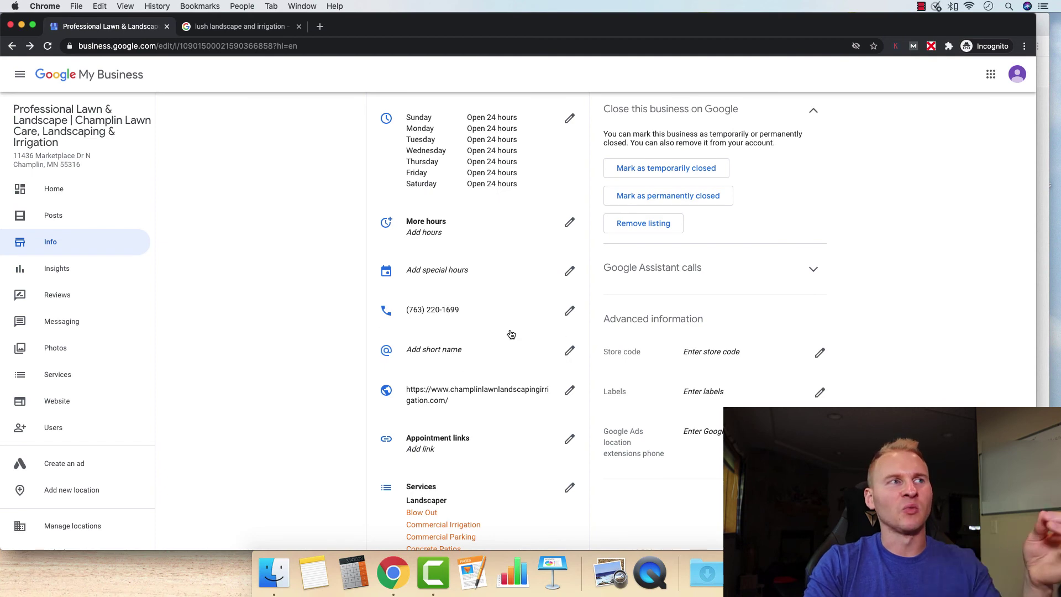
scroll(217, 340, up, 10)
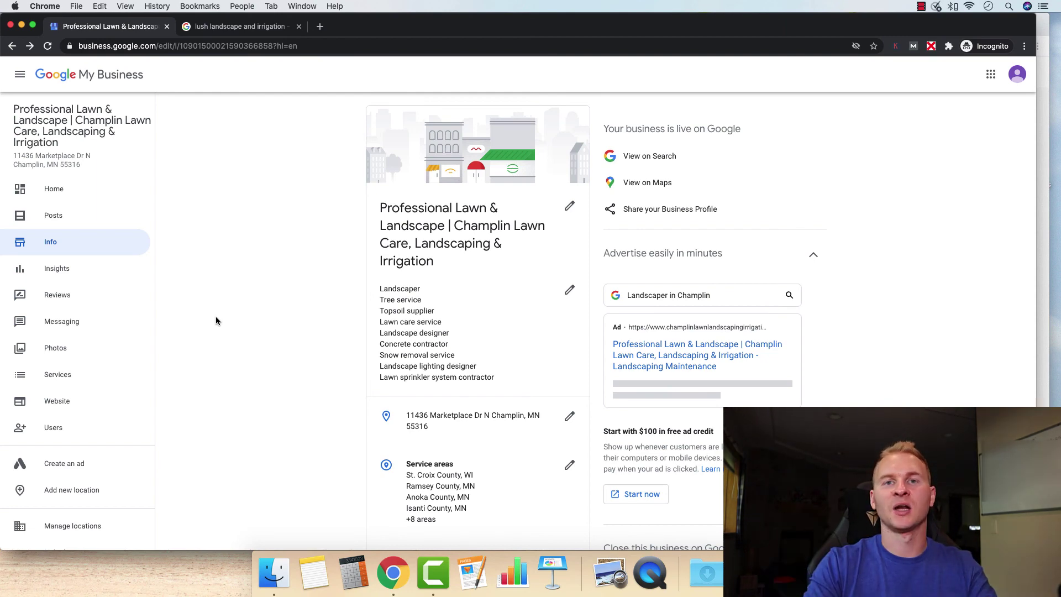
click(56, 294)
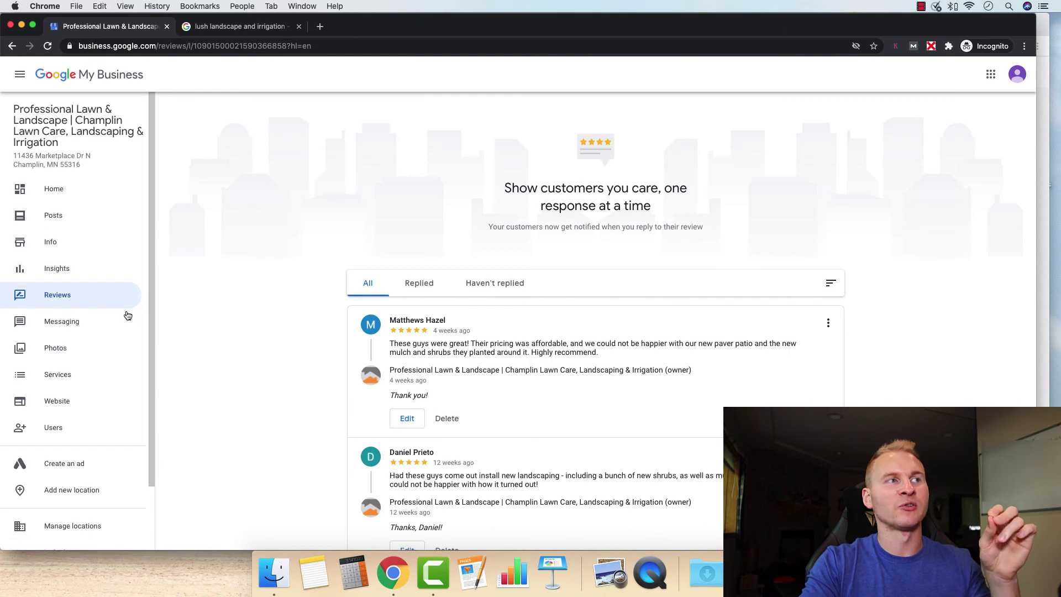
key(ctrl+Tab)
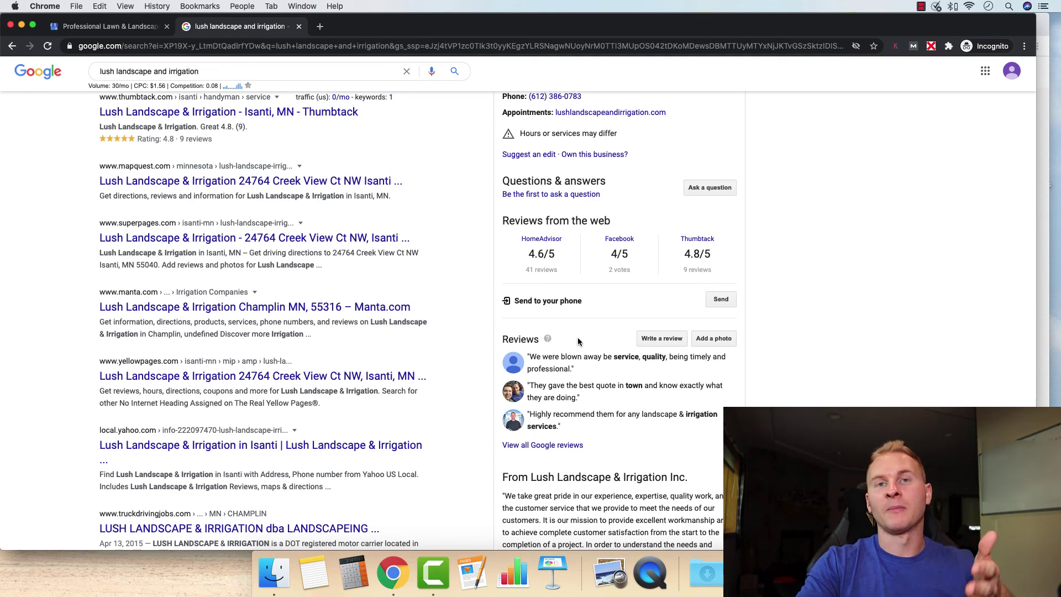
- Scroll the knowledge panel to compare the competitor's web reviews
scroll(466, 309, up, 2)
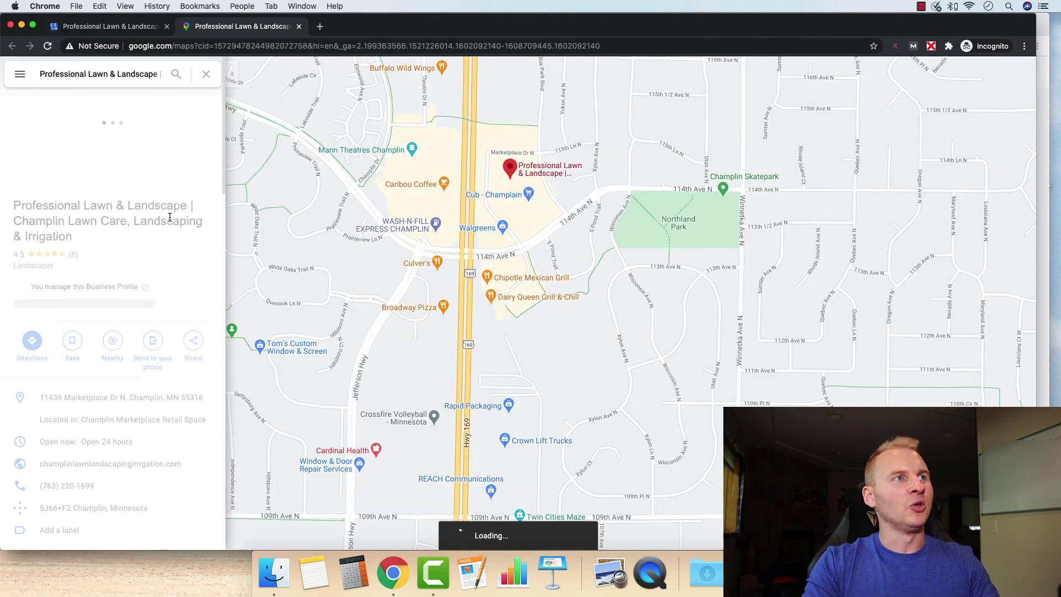
- Copy the Professional Lawn & Landscape listing's goo.gl share link from Google Maps
click(193, 340)
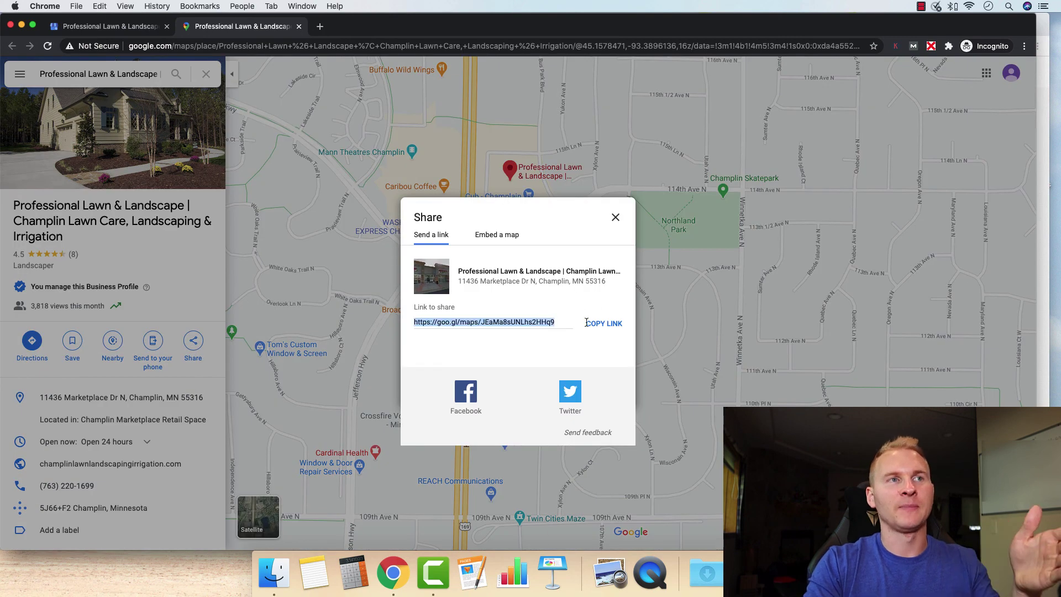
key(super+c)
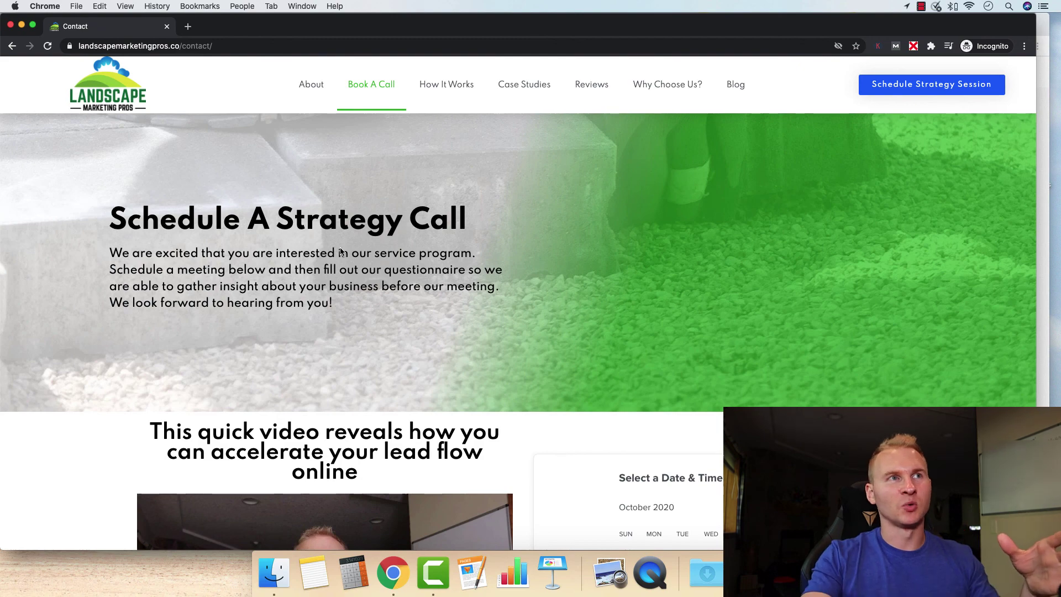
- Go from the Blog page to the Book A Call strategy call scheduling page
click(728, 85)
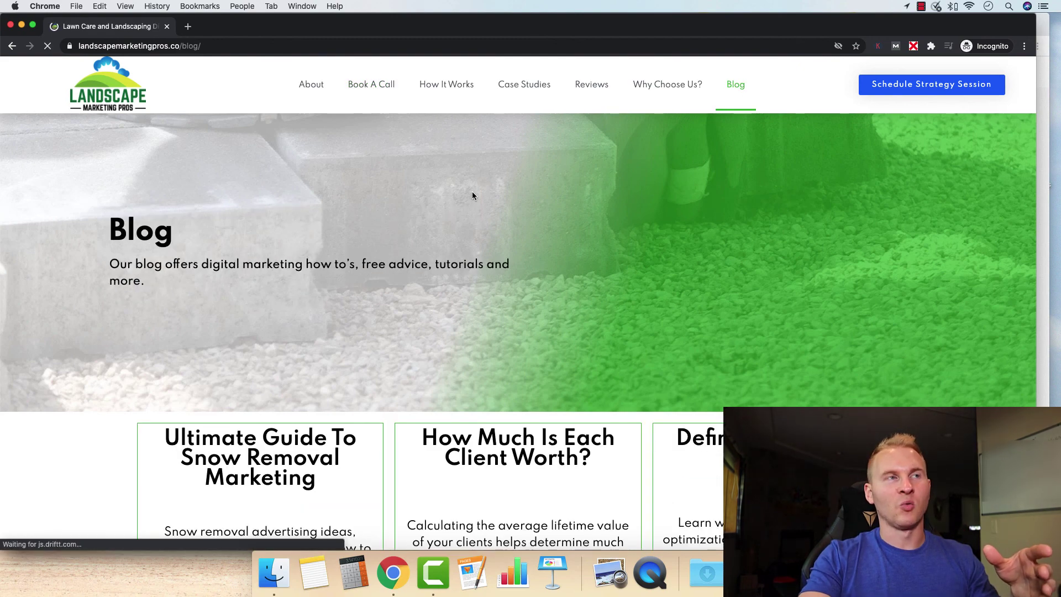
scroll(287, 274, down, 3)
scroll(378, 277, up, 3)
click(373, 89)
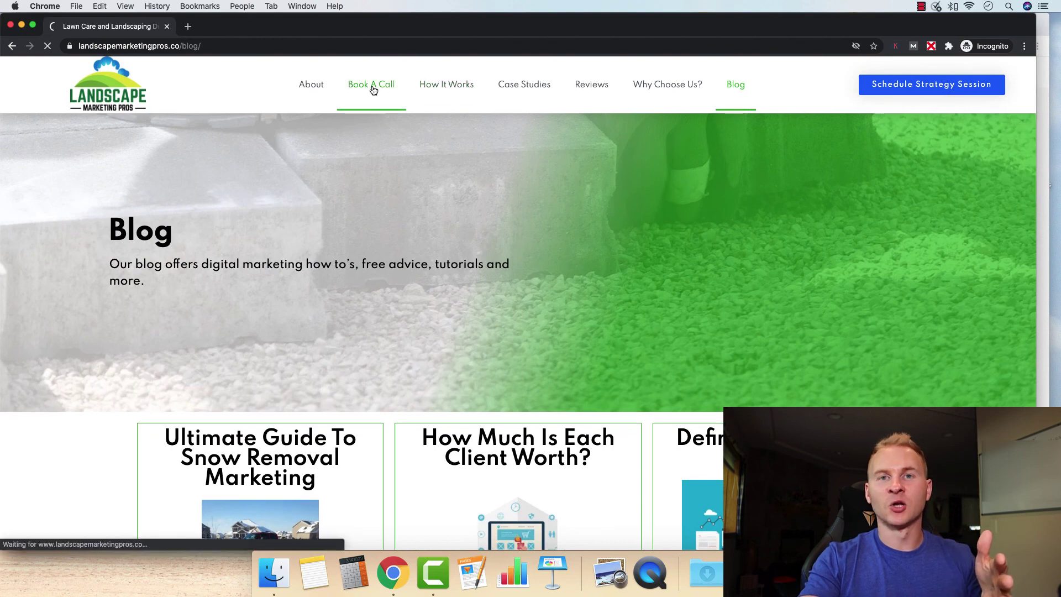
key(XF86AudioMute)
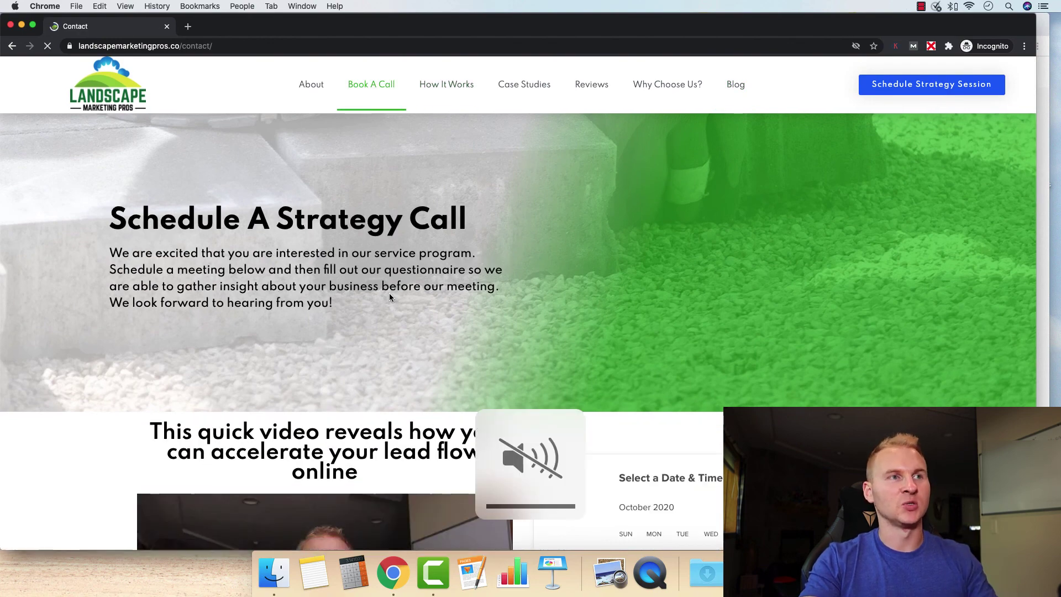
scroll(373, 303, down, 2)
key(XF86AudioMute)
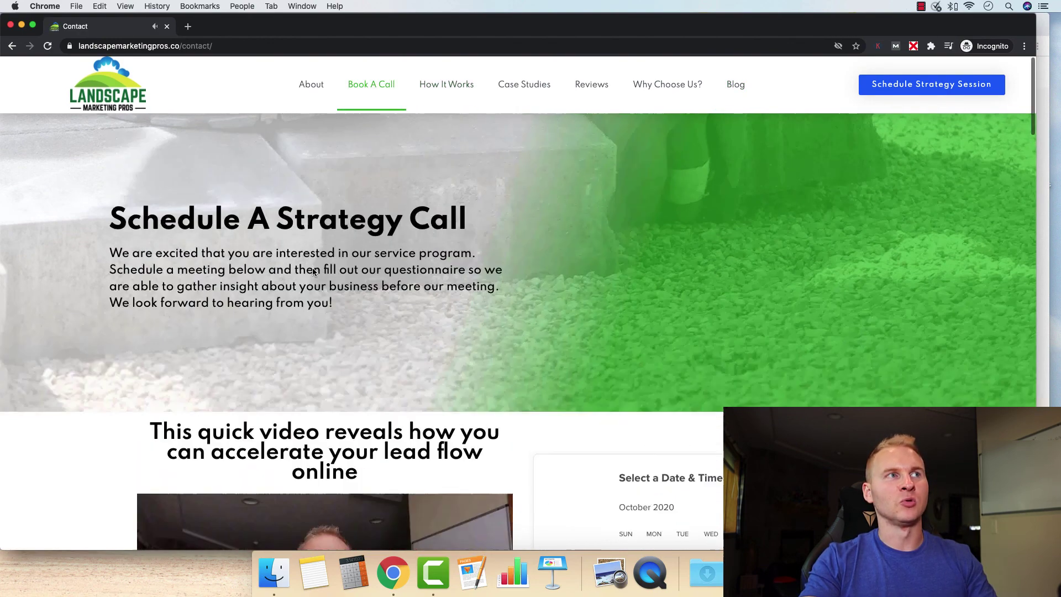
scroll(332, 276, up, 2)
scroll(338, 341, down, 5)
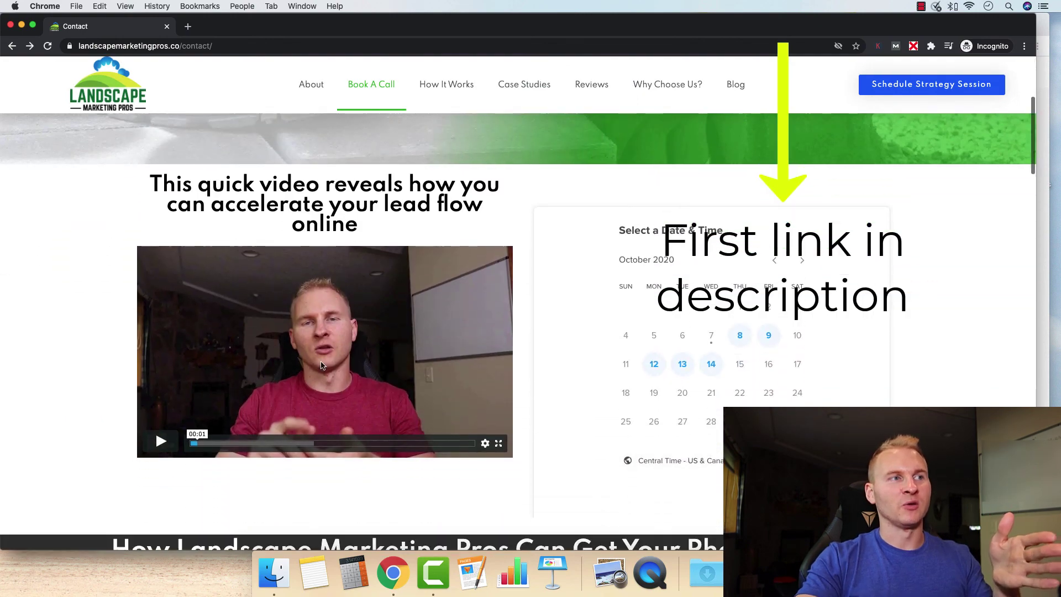
- Book the 8:00am slot on Wednesday, October 14 and confirm it to reach the details form
click(711, 363)
click(774, 330)
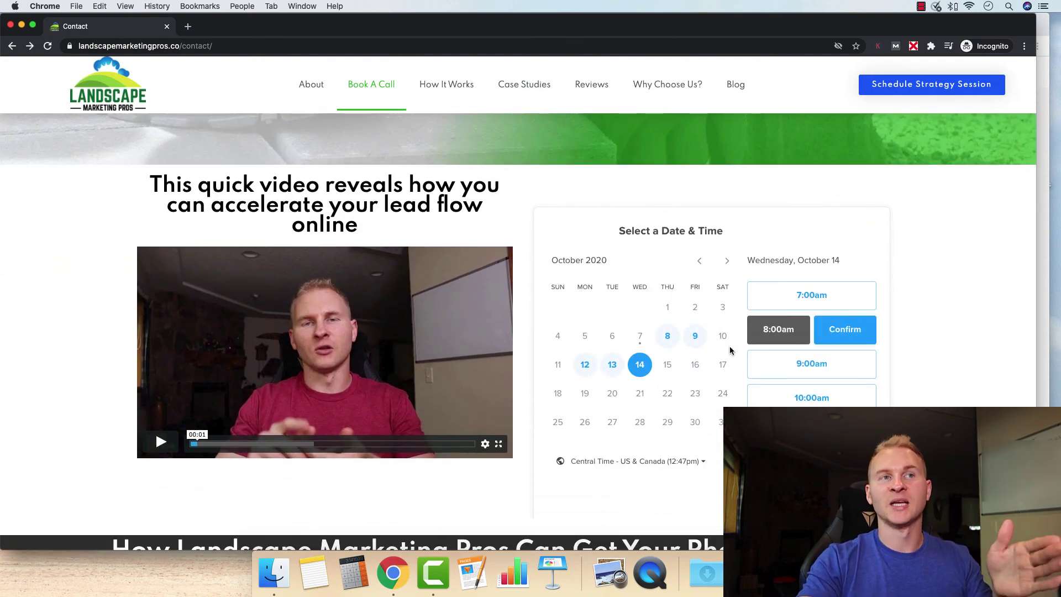
click(834, 332)
scroll(701, 387, down, 10)
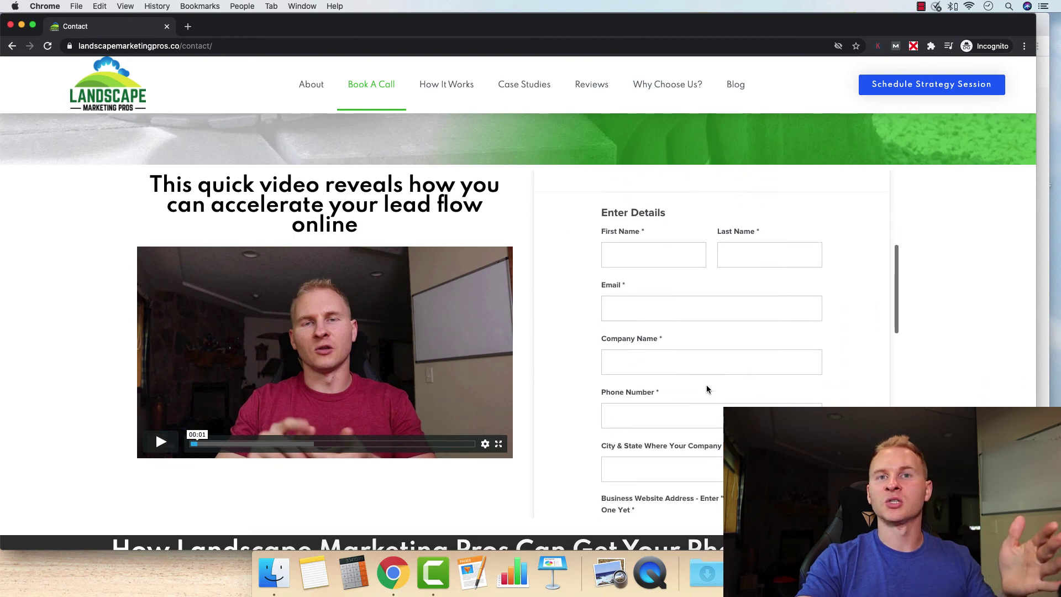
scroll(481, 203, up, 5)
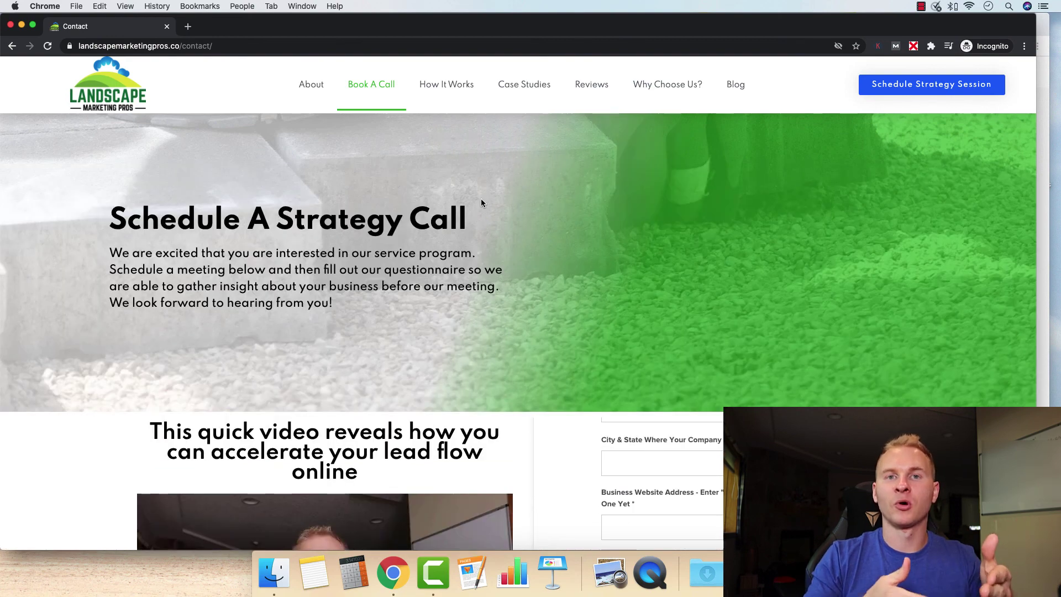